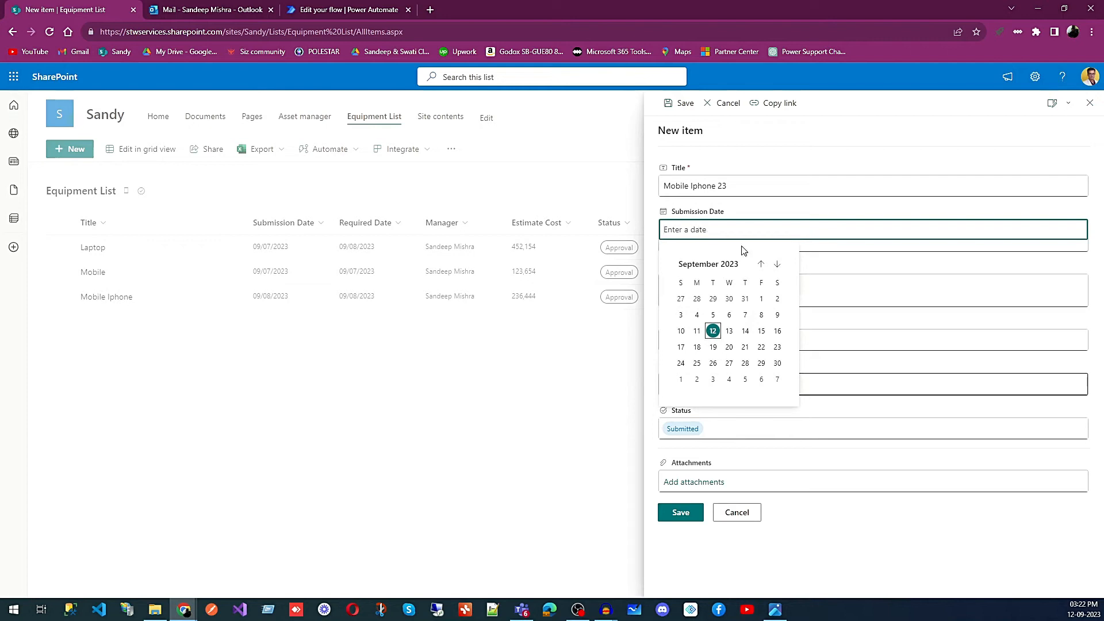
- Set both the Submission Date and the Required Date of the new Mobile Iphone 23 item to 9/12/2023
{"action": "left_click", "coordinate": [713, 331]}
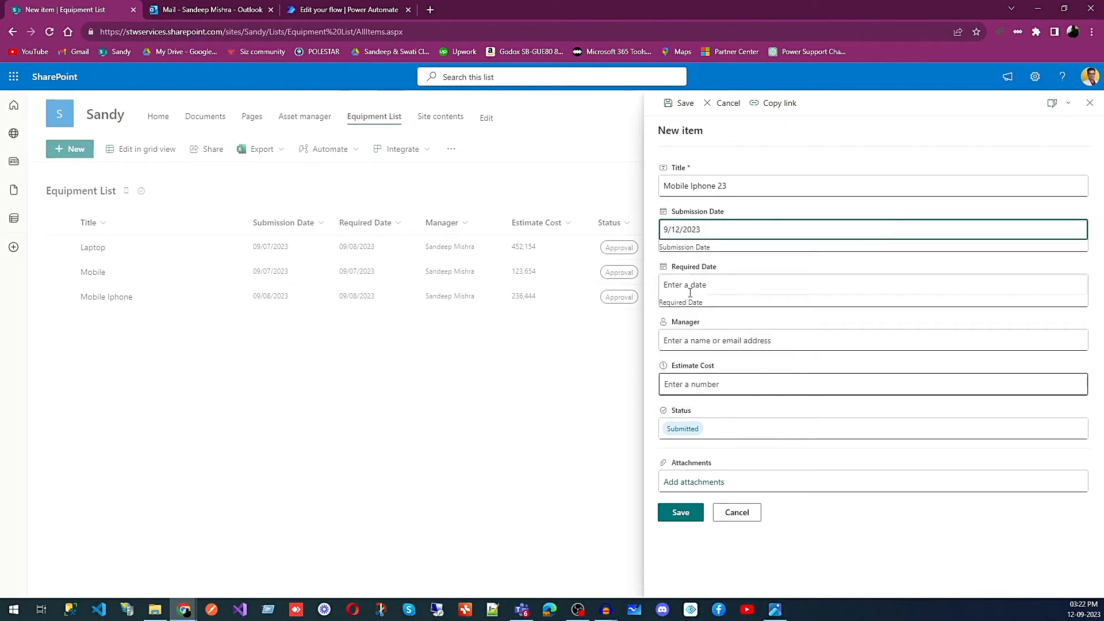
{"action": "left_click", "coordinate": [689, 293]}
{"action": "left_click", "coordinate": [712, 385]}
- Assign the manager, enter an Estimate Cost of 800, and save the new equipment item
{"action": "left_click", "coordinate": [696, 339]}
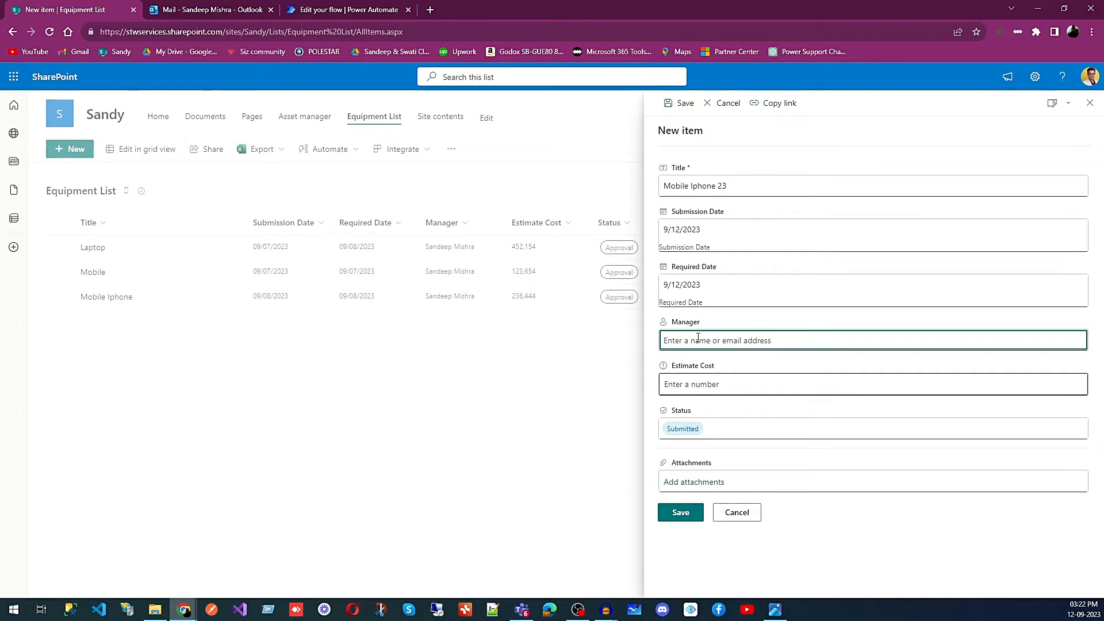
{"action": "type", "text": "sa"}
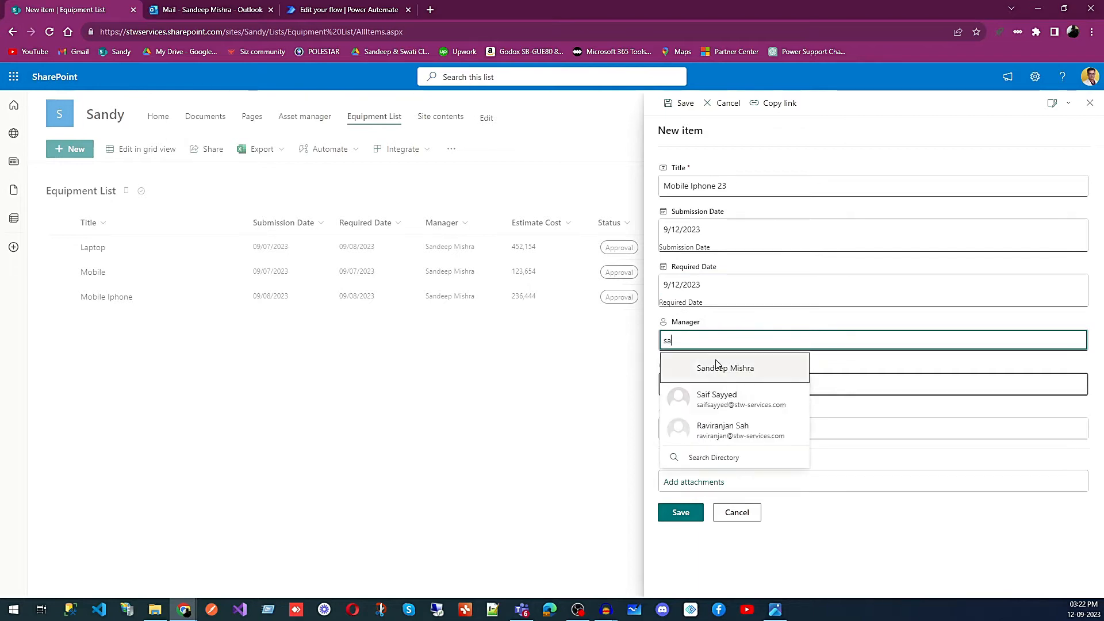
{"action": "left_click", "coordinate": [726, 374]}
{"action": "left_click", "coordinate": [700, 387]}
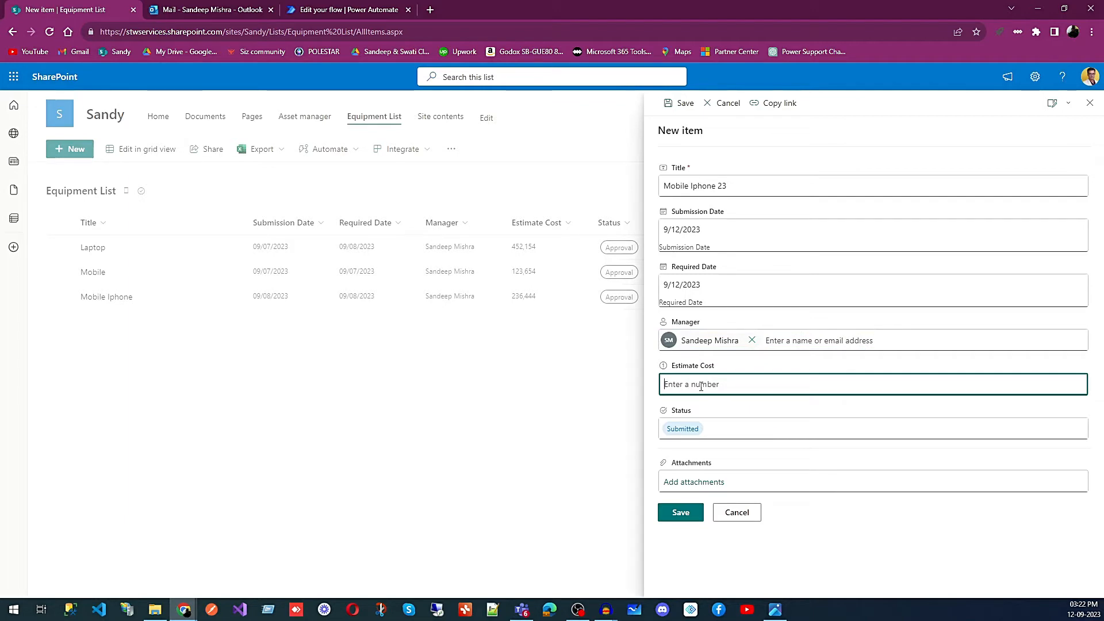
{"action": "type", "text": "8000"}
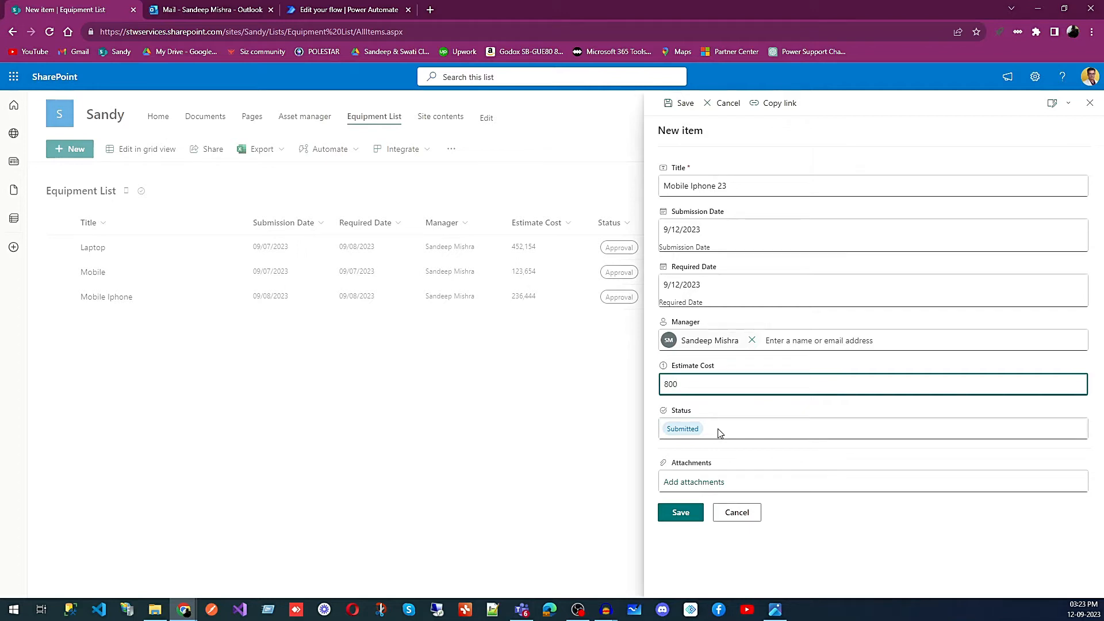
{"action": "left_click", "coordinate": [679, 513]}
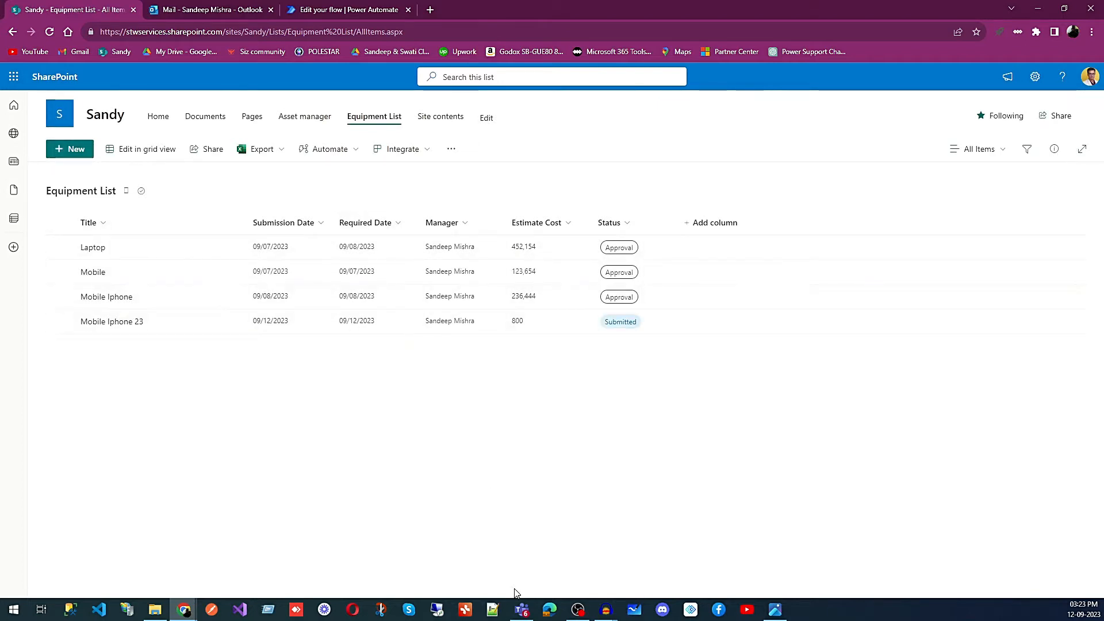
- Switch to Teams and check the activity feed for a new approval request, then minimize the window
{"action": "left_click", "coordinate": [521, 612]}
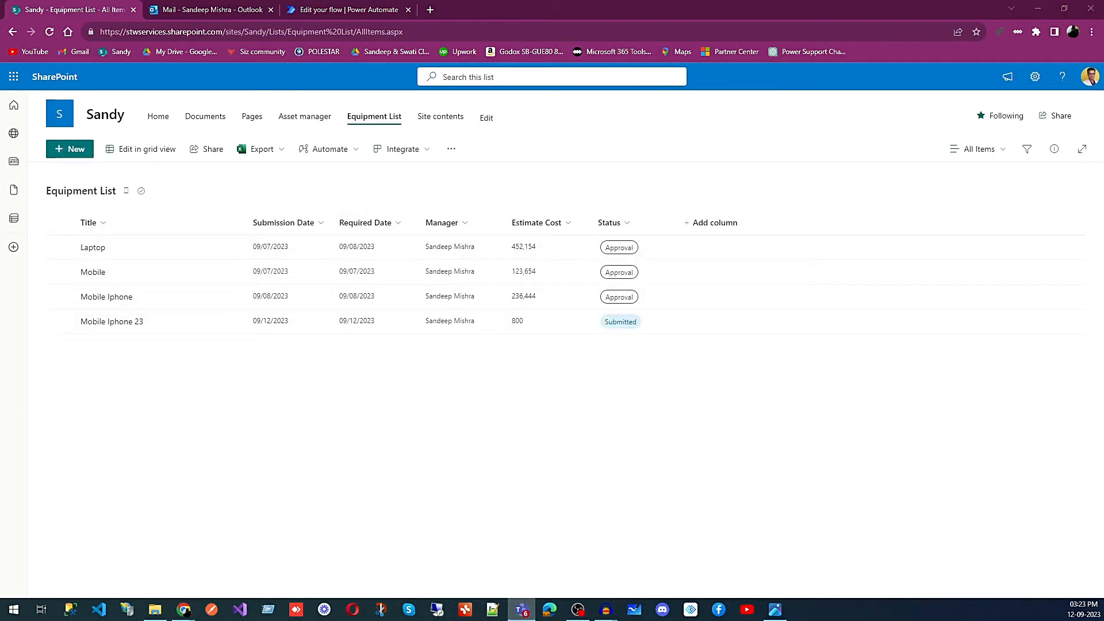
{"action": "left_click_drag", "start_coordinate": [1103, 103], "coordinate": [246, 60]}
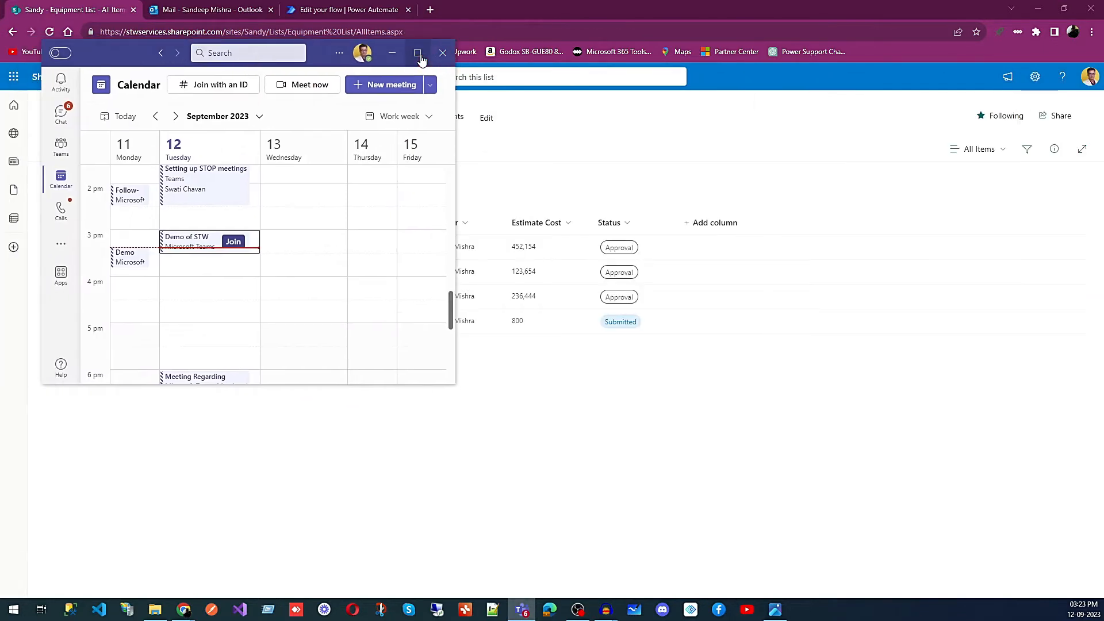
{"action": "left_click", "coordinate": [418, 53]}
{"action": "left_click", "coordinate": [19, 45]}
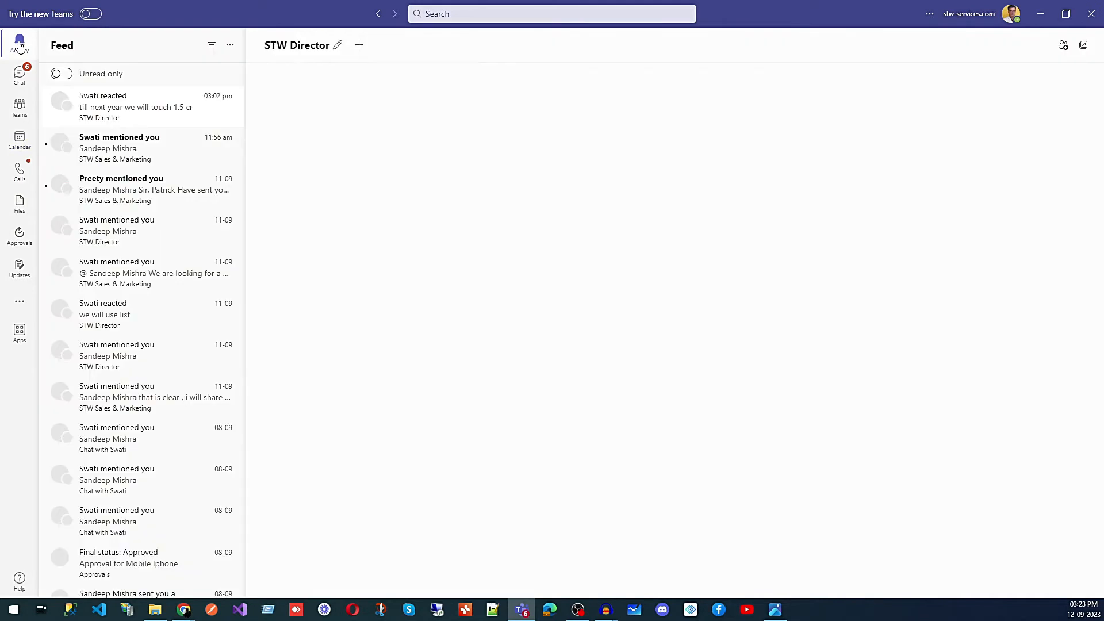
{"action": "left_click", "coordinate": [21, 77]}
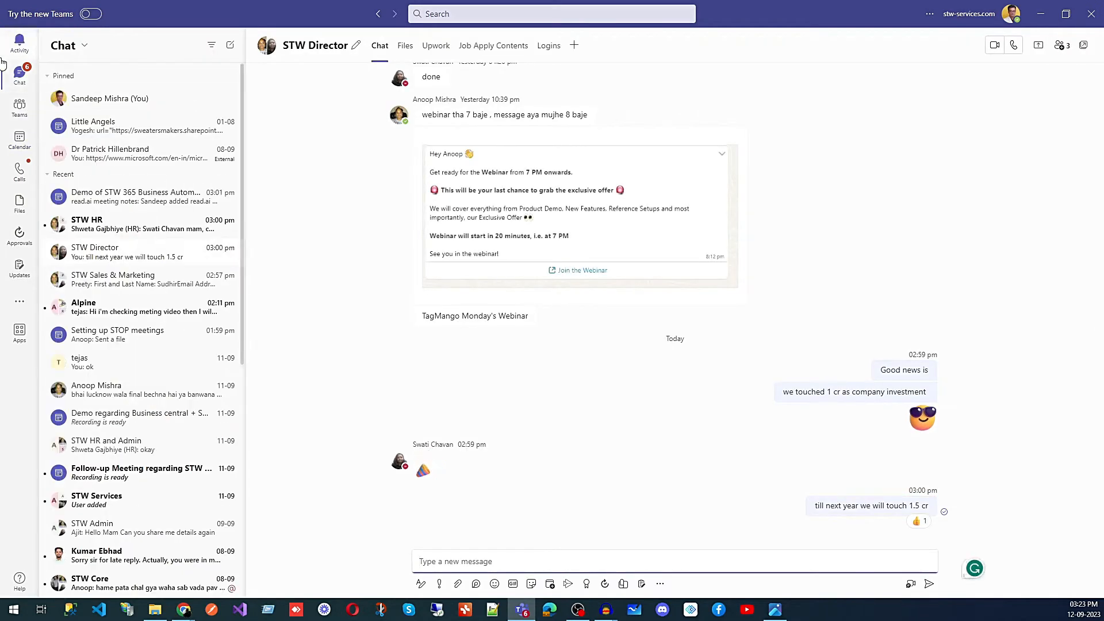
{"action": "left_click", "coordinate": [18, 43]}
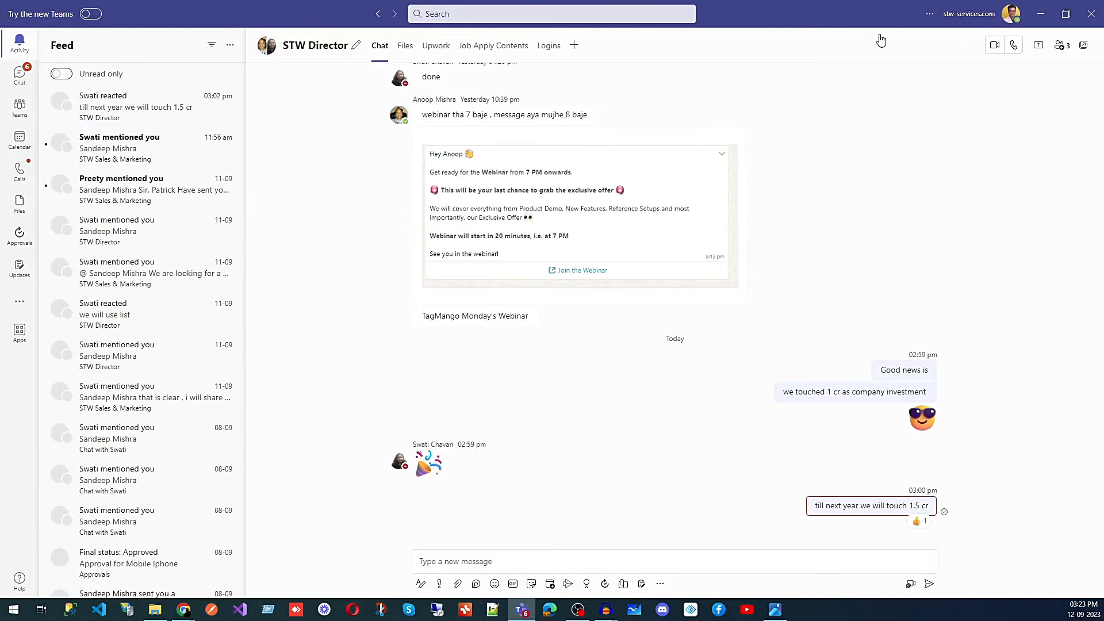
{"action": "left_click", "coordinate": [1043, 19]}
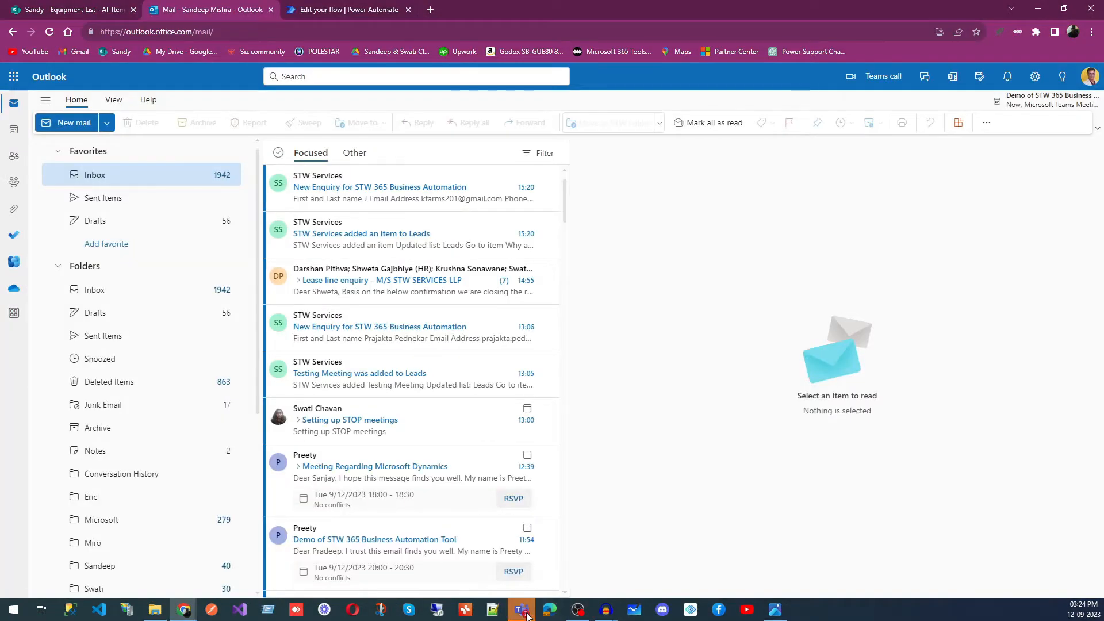
- Return to Teams, open the Mobile Iphone 23 approval request from the activity feed, and review its details
{"action": "left_click", "coordinate": [526, 614]}
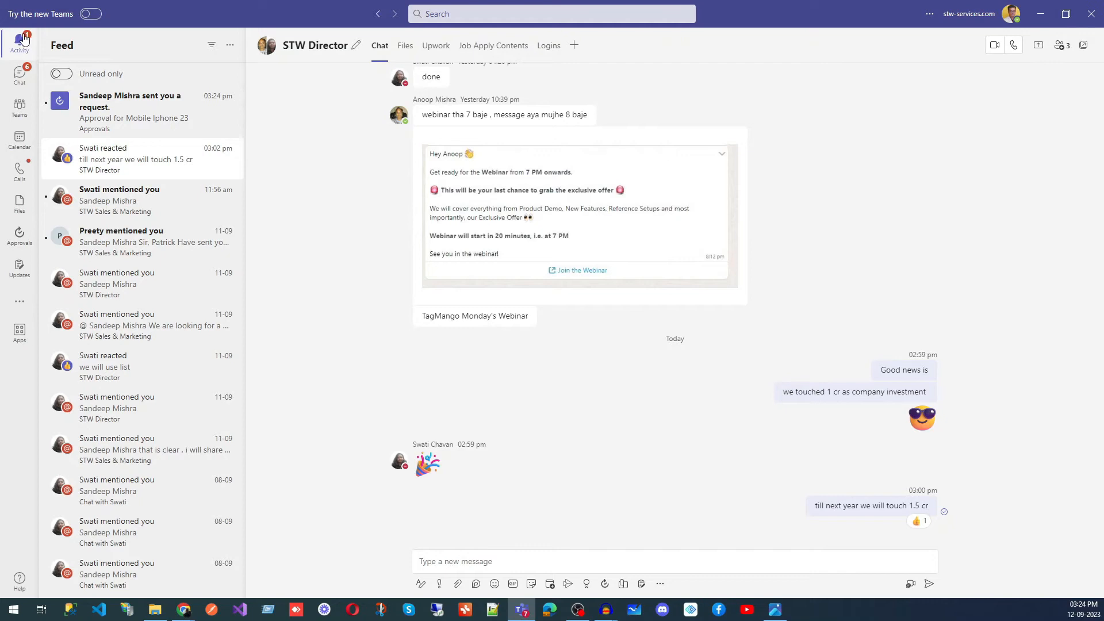
{"action": "left_click", "coordinate": [115, 113]}
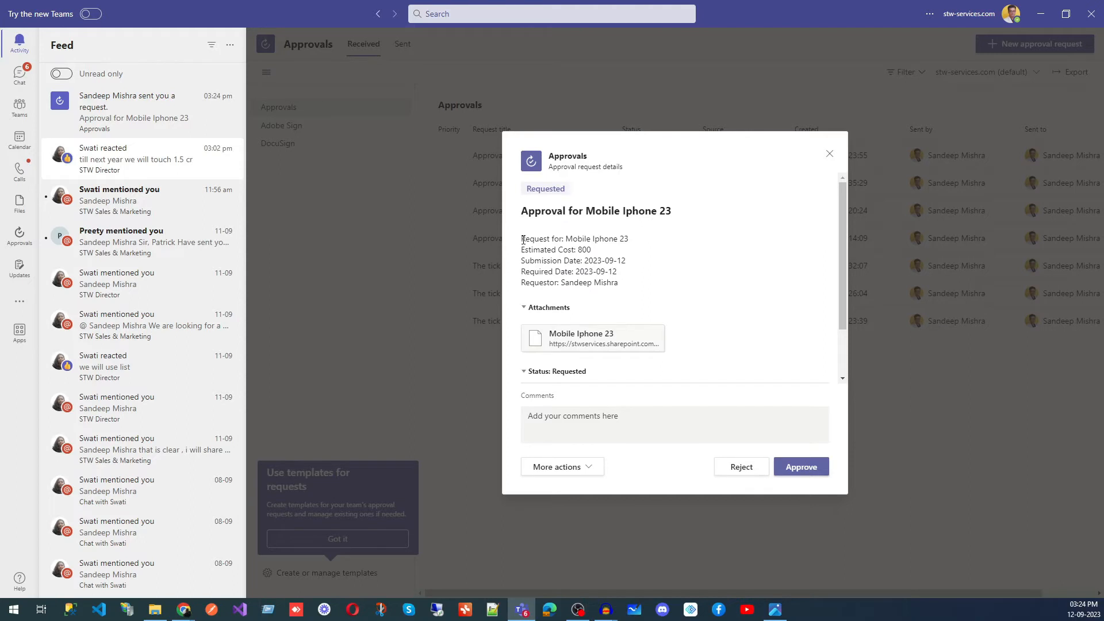
{"action": "left_click_drag", "start_coordinate": [522, 240], "coordinate": [640, 288]}
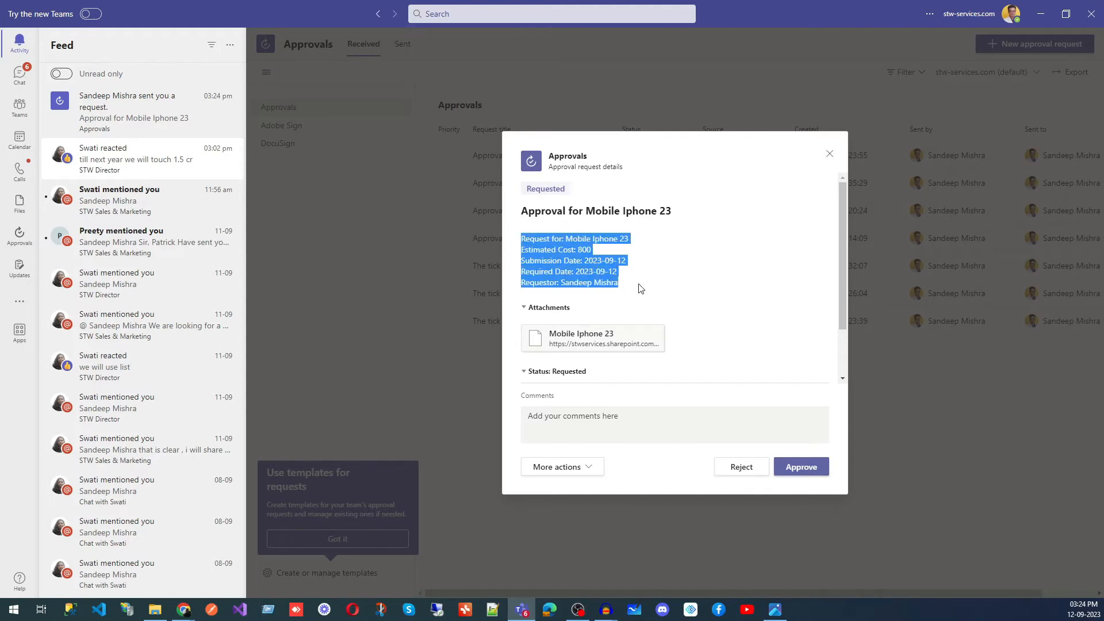
{"action": "scroll", "coordinate": [655, 294], "scroll_direction": "down", "scroll_amount": 1}
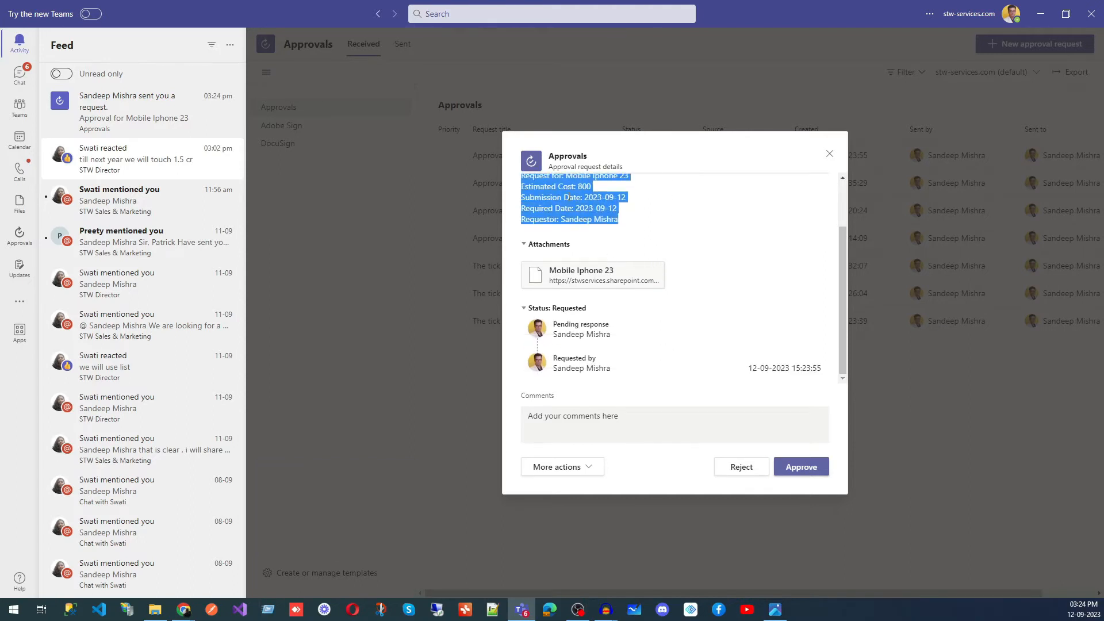
{"action": "scroll", "coordinate": [597, 332], "scroll_direction": "up", "scroll_amount": 1}
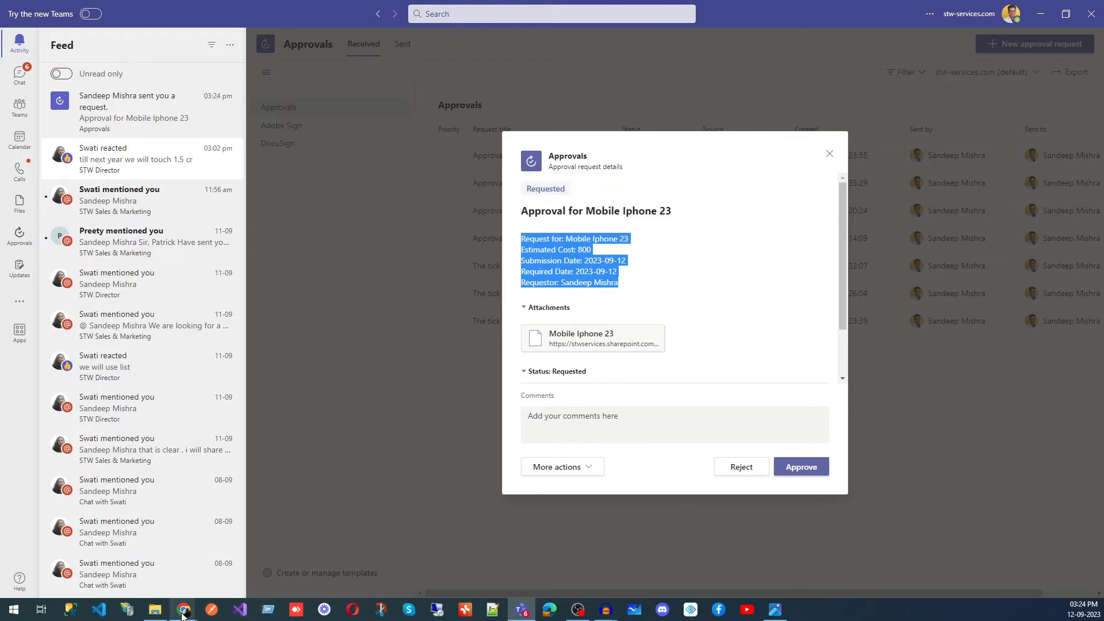
- Switch to Outlook in the browser and open the "Approval for Mobile Iphone 23" email in the inbox
{"action": "mouse_move", "coordinate": [183, 614]}
{"action": "left_click", "coordinate": [146, 570]}
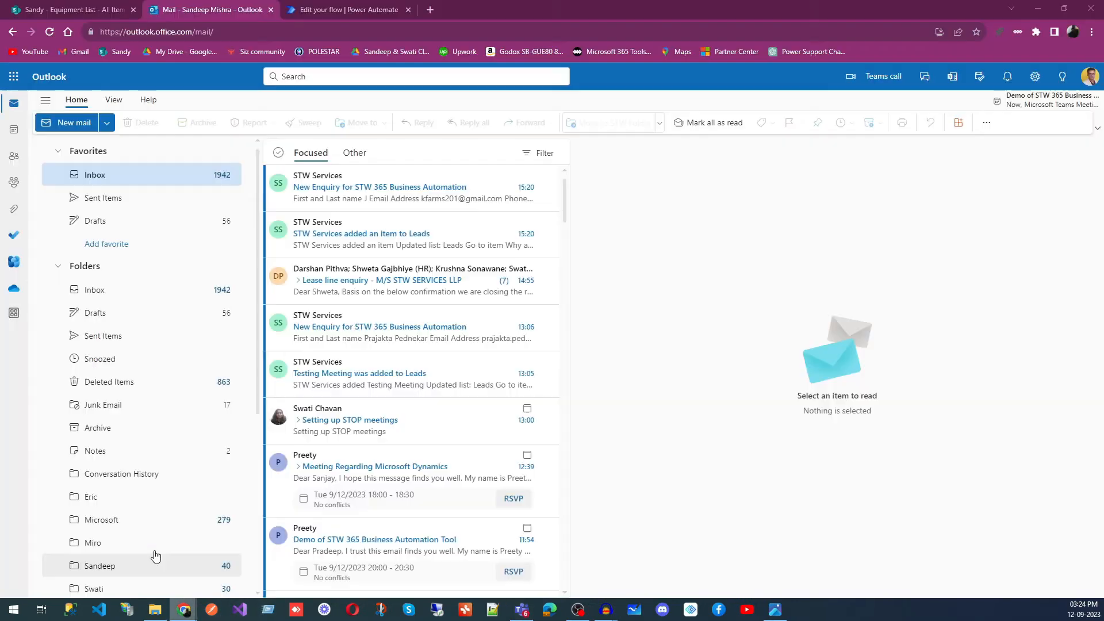
{"action": "left_click", "coordinate": [96, 176]}
{"action": "left_click", "coordinate": [399, 185]}
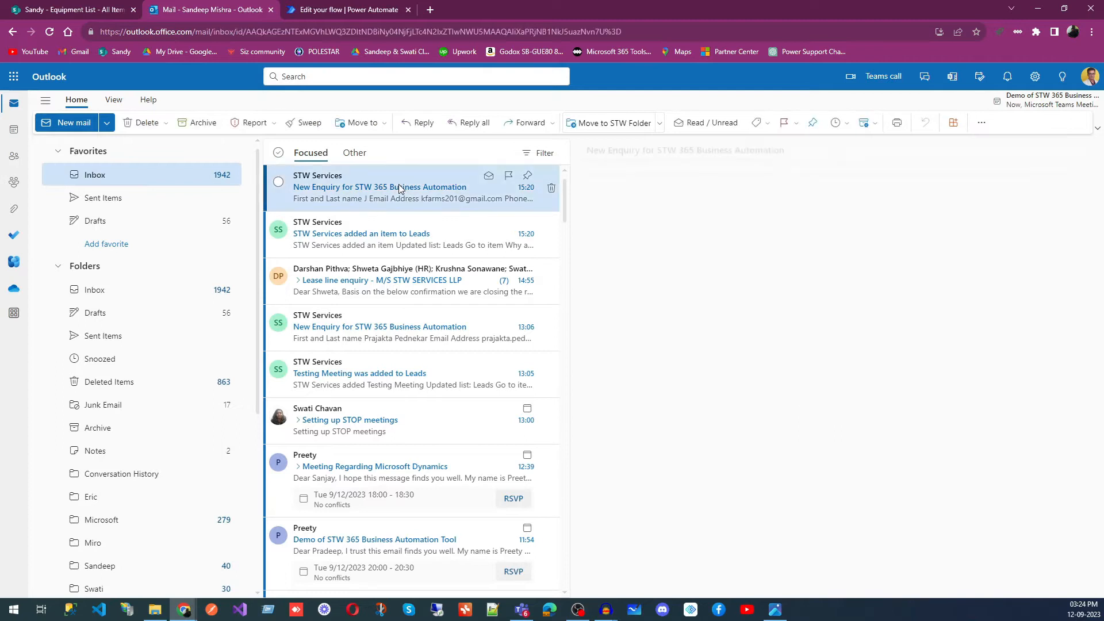
{"action": "left_click", "coordinate": [96, 197]}
{"action": "left_click", "coordinate": [94, 177]}
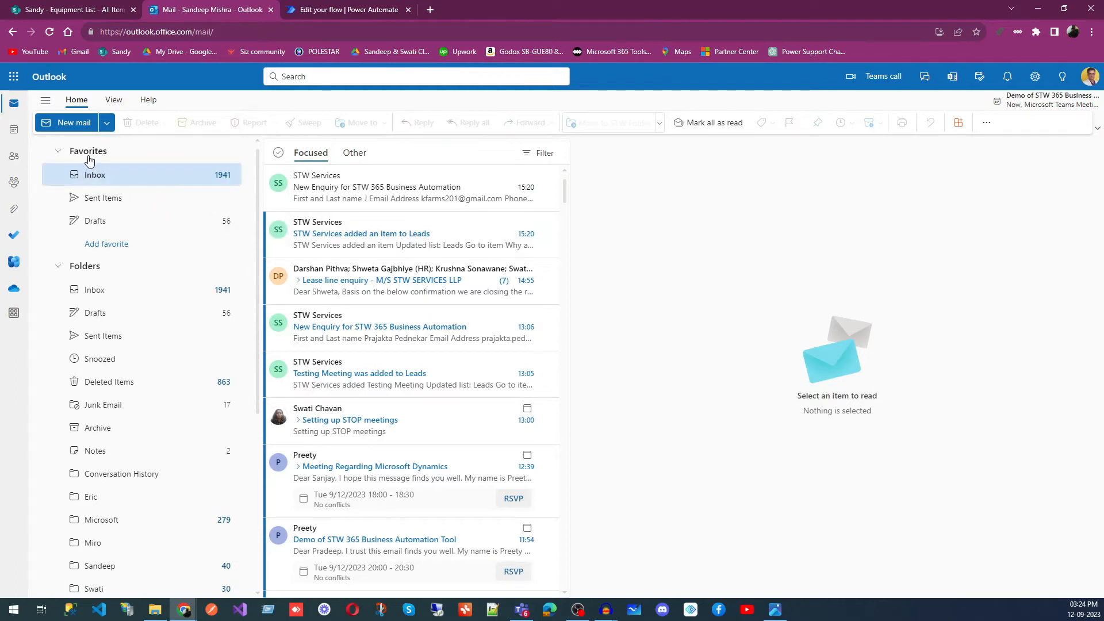
{"action": "left_click", "coordinate": [381, 185]}
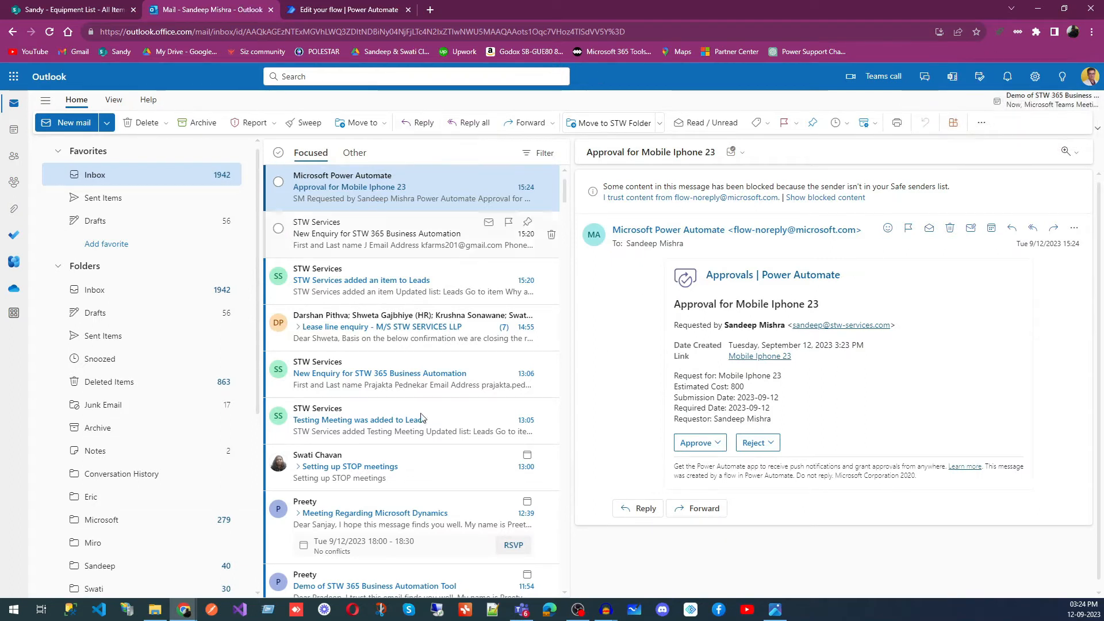
- Switch back to Teams and approve the Mobile Iphone 23 request
{"action": "left_click", "coordinate": [521, 609]}
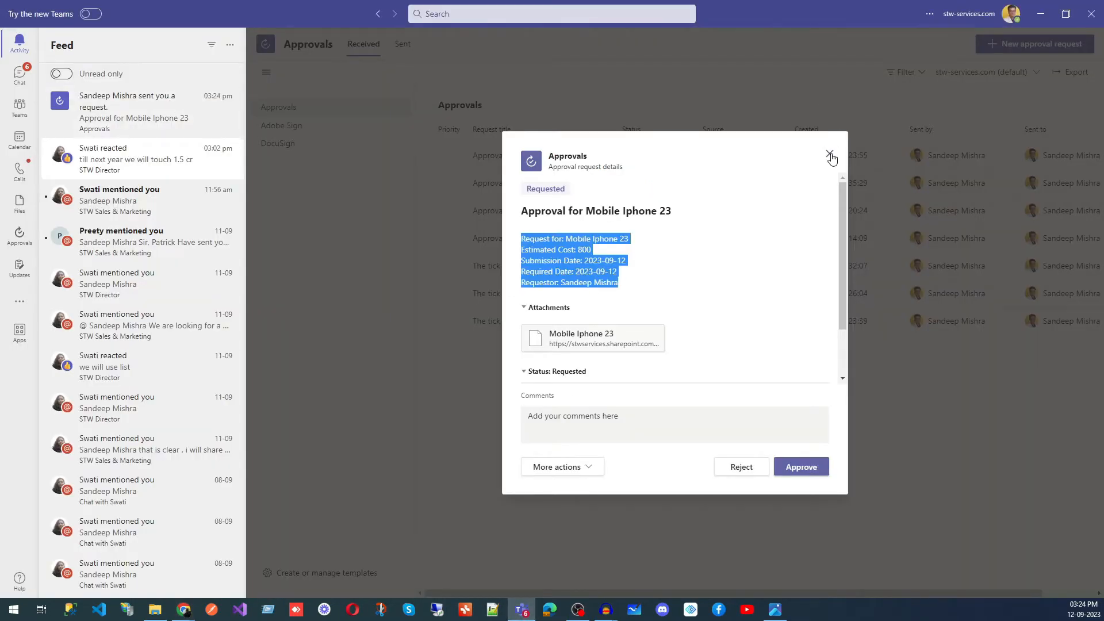
{"action": "left_click", "coordinate": [801, 468]}
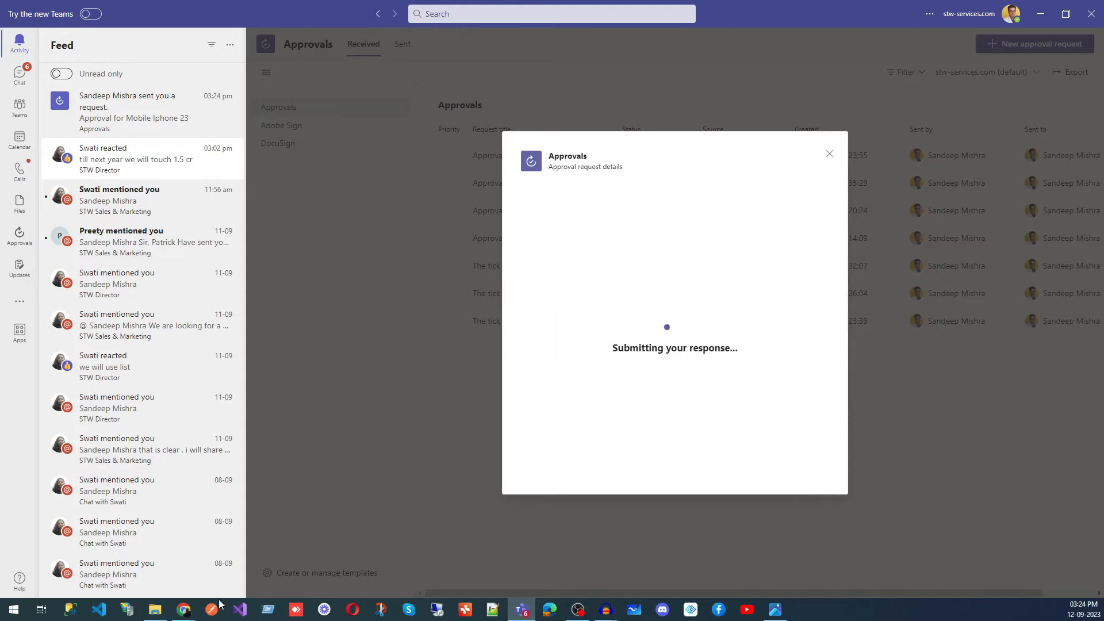
- Go back to the SharePoint Equipment List in the browser and refresh it to check the Mobile Iphone 23 status
{"action": "mouse_move", "coordinate": [184, 608]}
{"action": "left_click", "coordinate": [149, 586]}
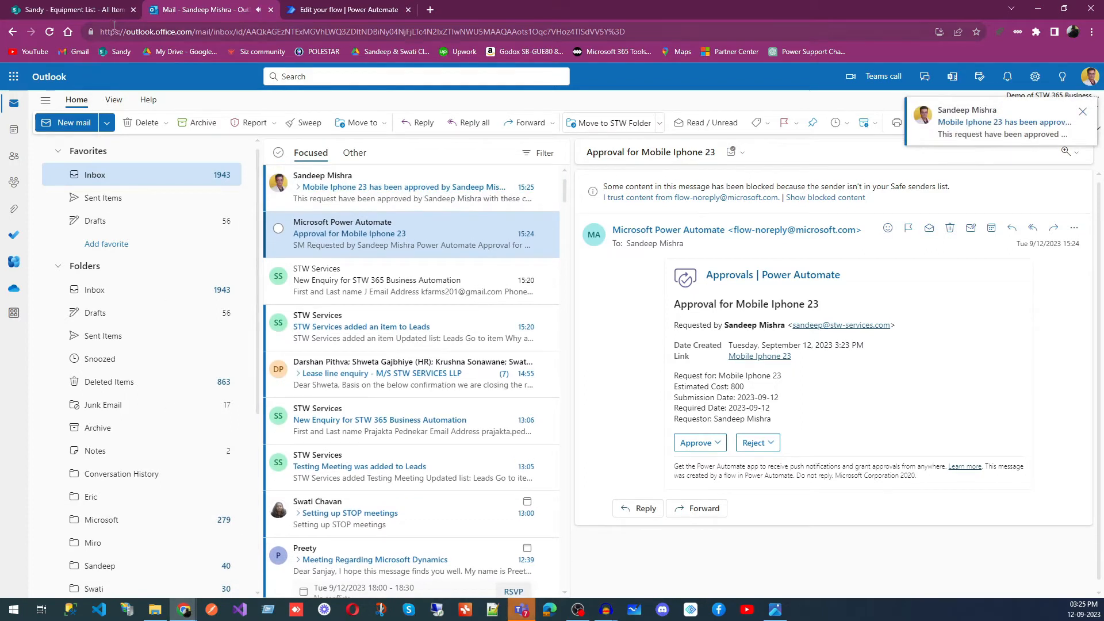
{"action": "left_click", "coordinate": [101, 10]}
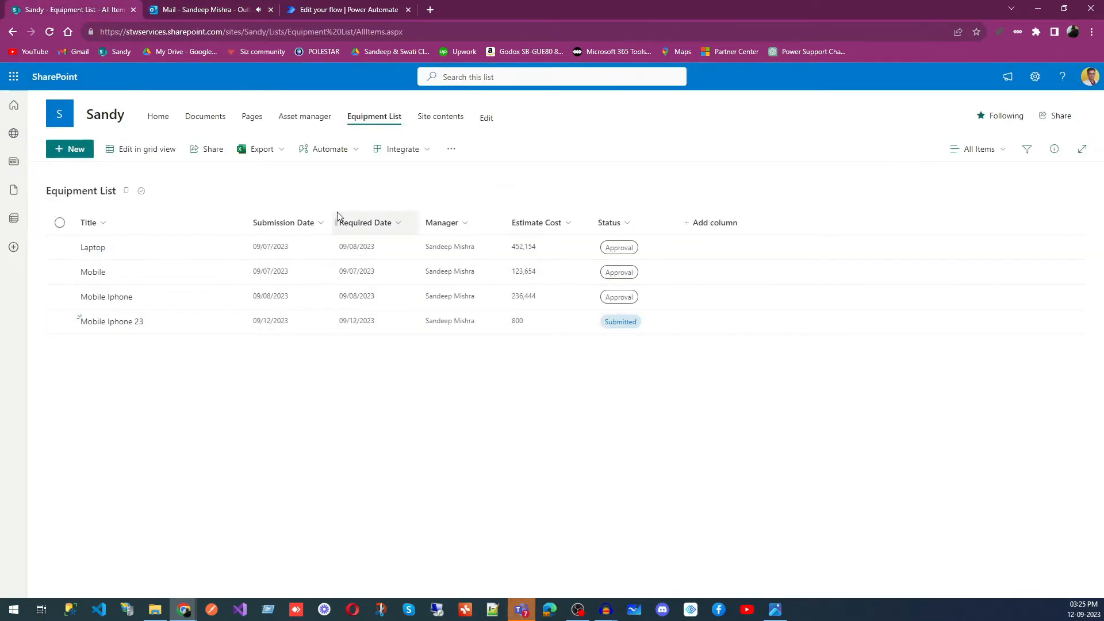
{"action": "left_click", "coordinate": [50, 32]}
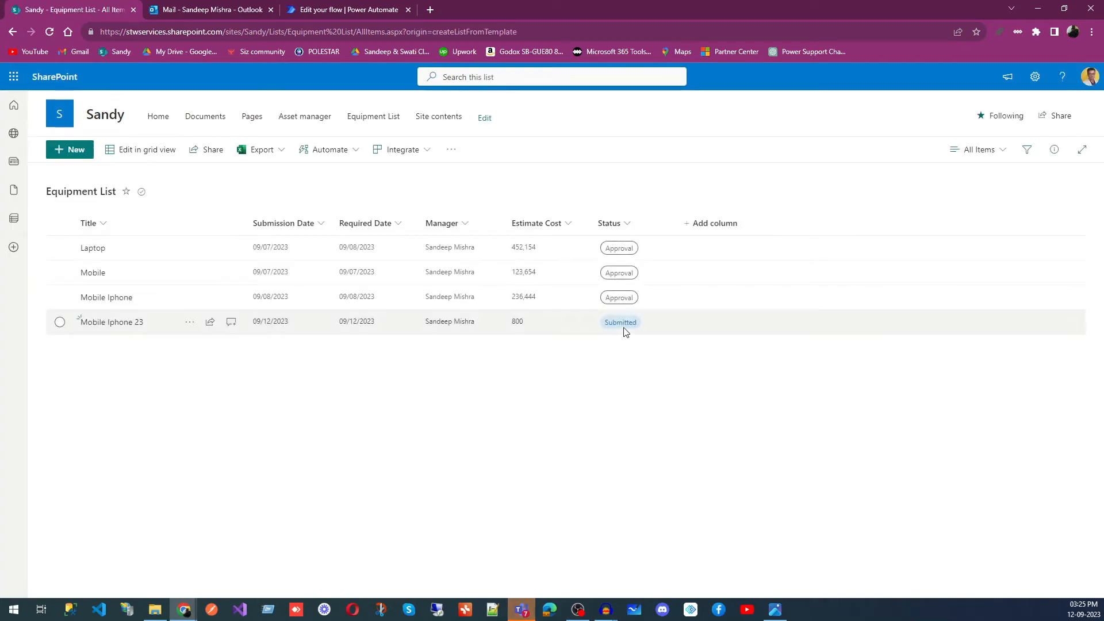
{"action": "left_click", "coordinate": [49, 32]}
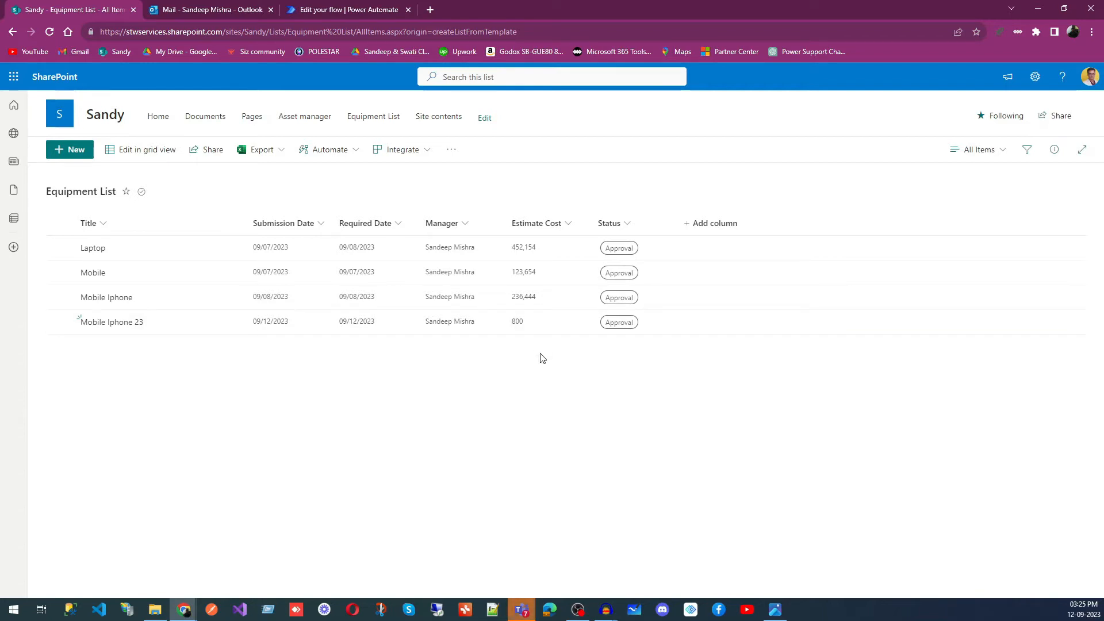
- Open the approval notification email for Mobile Iphone 23 in Outlook and read its message
{"action": "left_click", "coordinate": [239, 9]}
{"action": "left_click", "coordinate": [325, 190]}
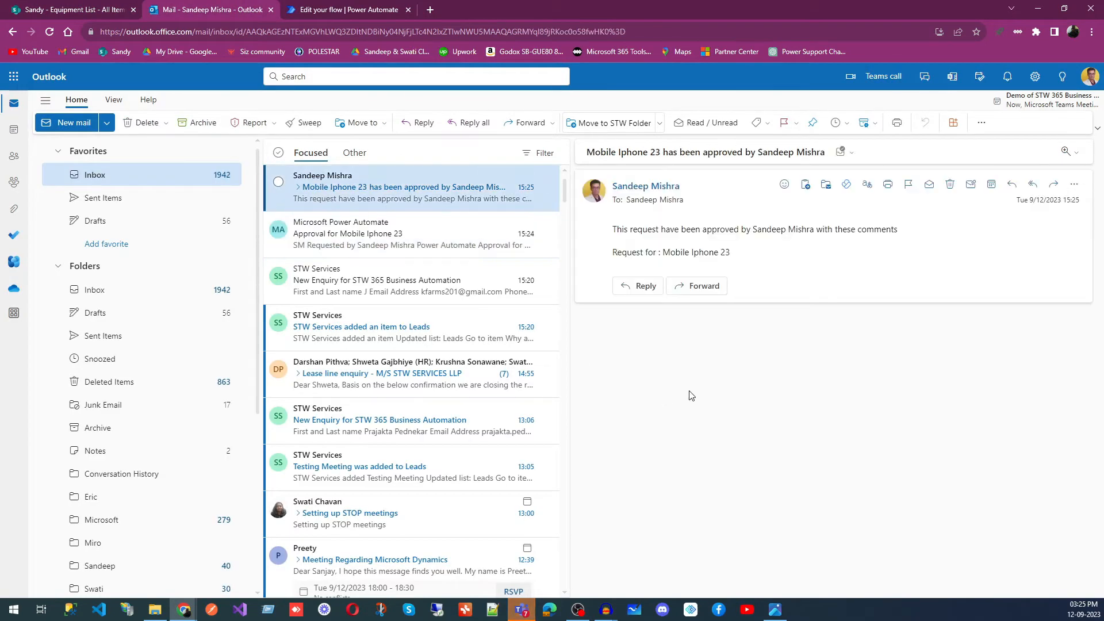
{"action": "left_click_drag", "start_coordinate": [615, 230], "coordinate": [943, 234]}
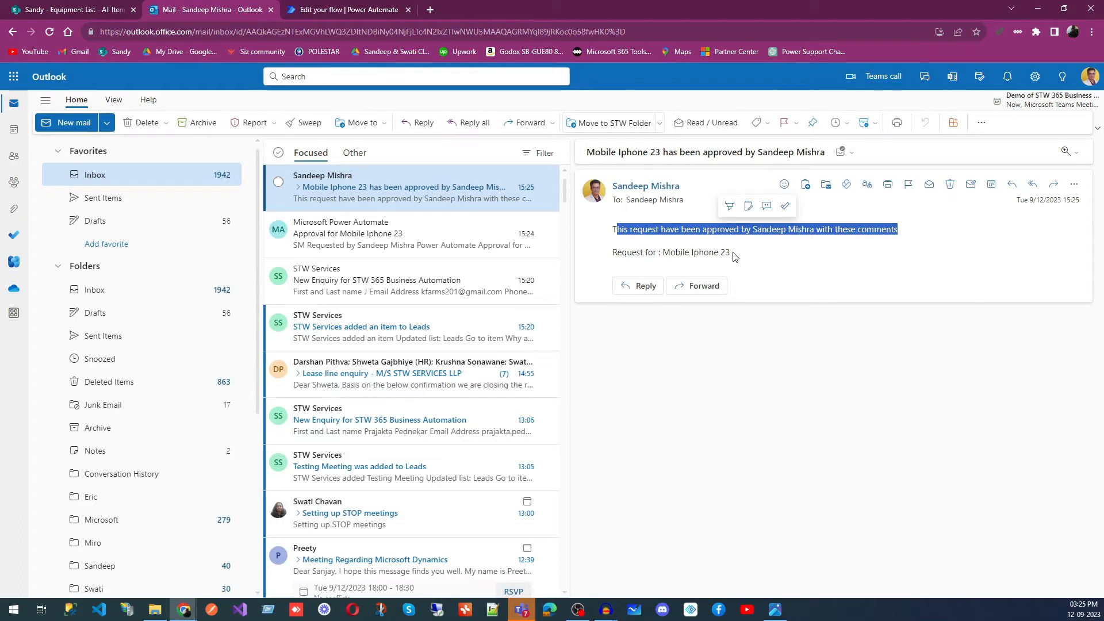
- Switch to Power Automate, view the trigger choices for building an automated cloud flow, and close the dialog without creating one
{"action": "left_click", "coordinate": [329, 15]}
{"action": "left_click", "coordinate": [99, 12]}
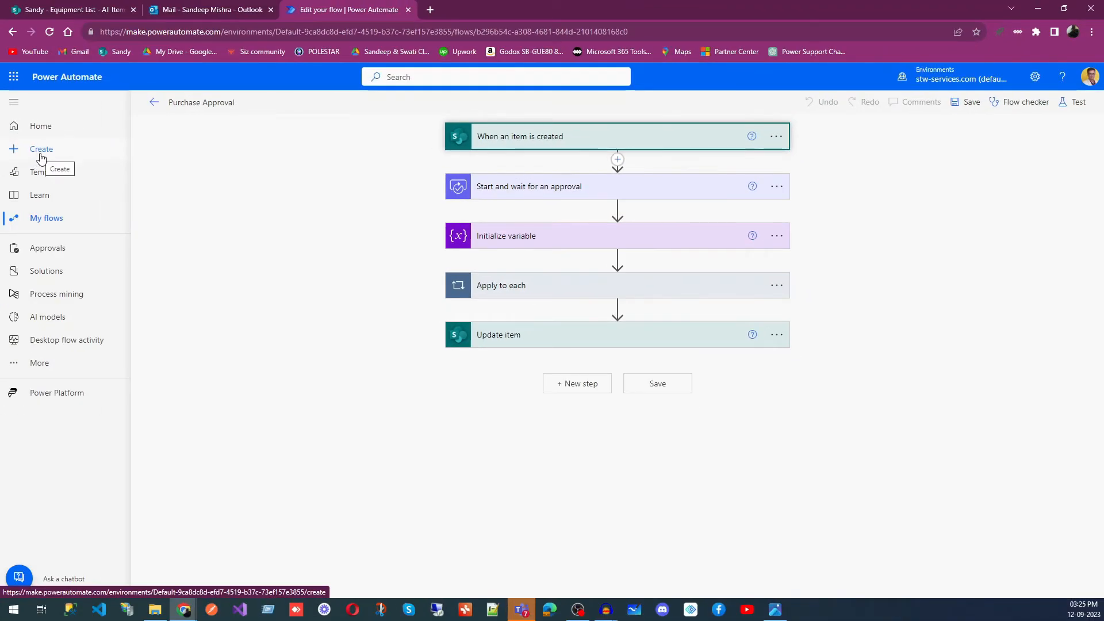
{"action": "left_click", "coordinate": [41, 159]}
{"action": "left_click", "coordinate": [167, 217]}
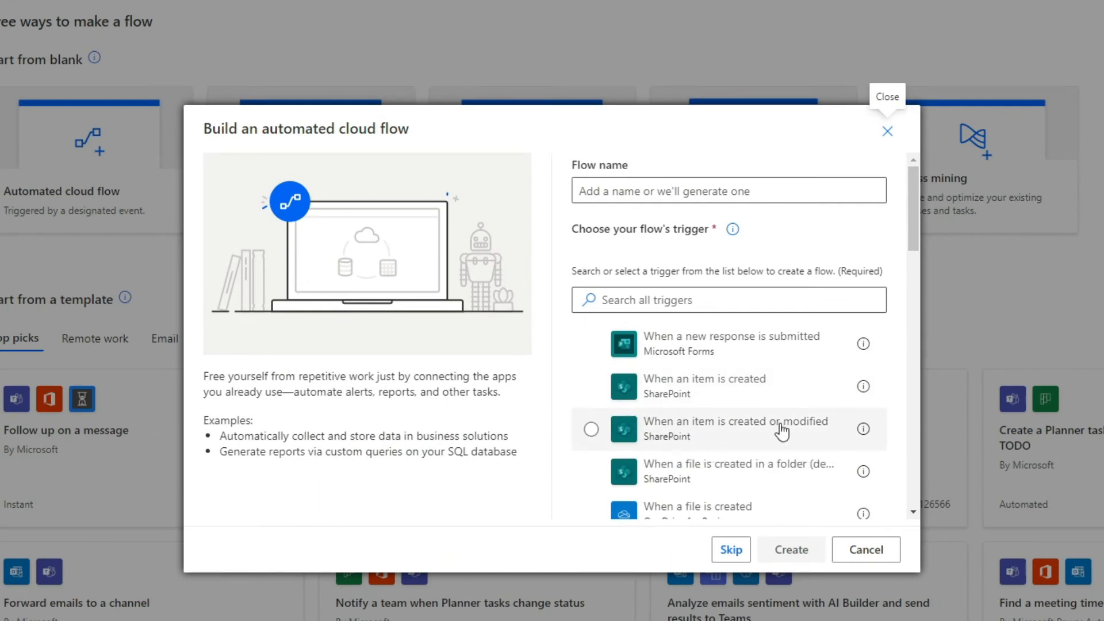
{"action": "left_click", "coordinate": [890, 133]}
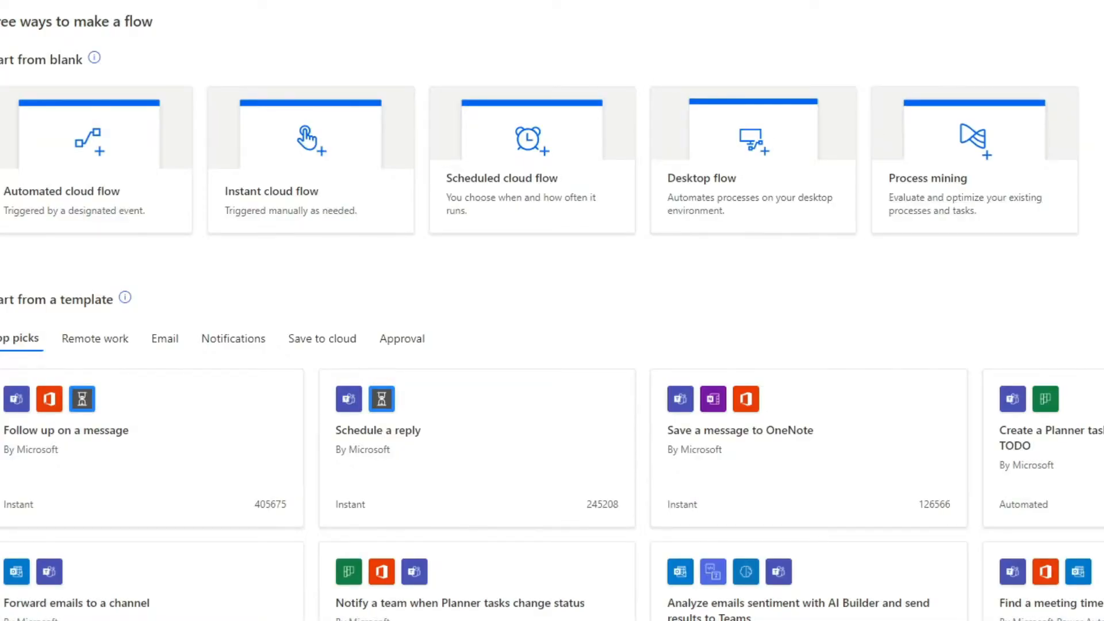
- Open the Purchase Approval flow for editing and expand its "When an item is created" trigger to view the settings
{"action": "left_click", "coordinate": [238, 233]}
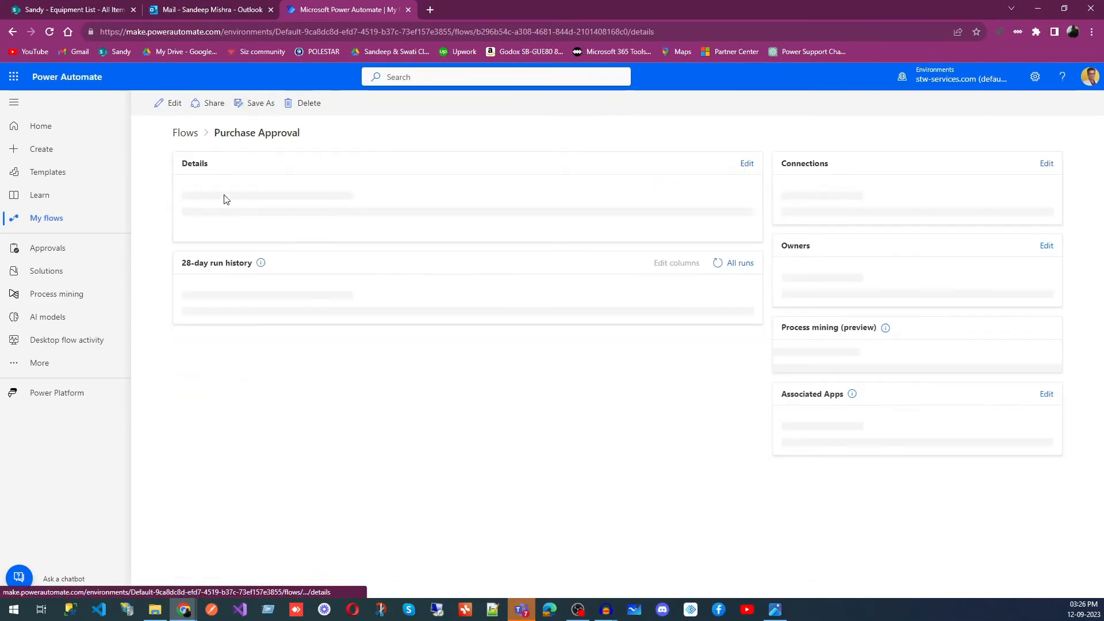
{"action": "left_click", "coordinate": [170, 104]}
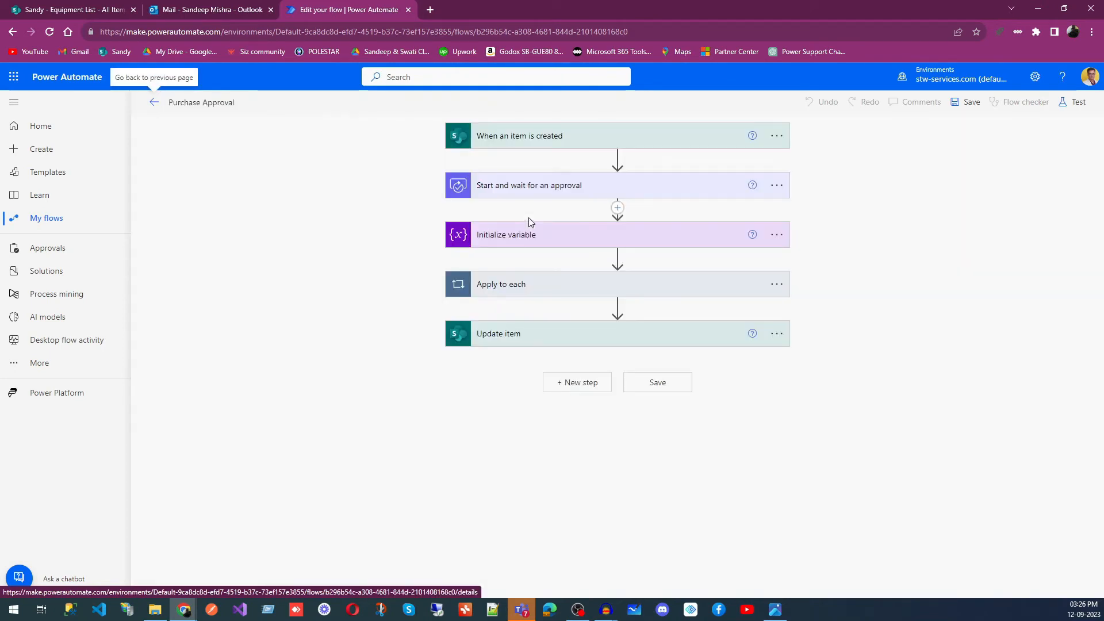
{"action": "left_click", "coordinate": [591, 144]}
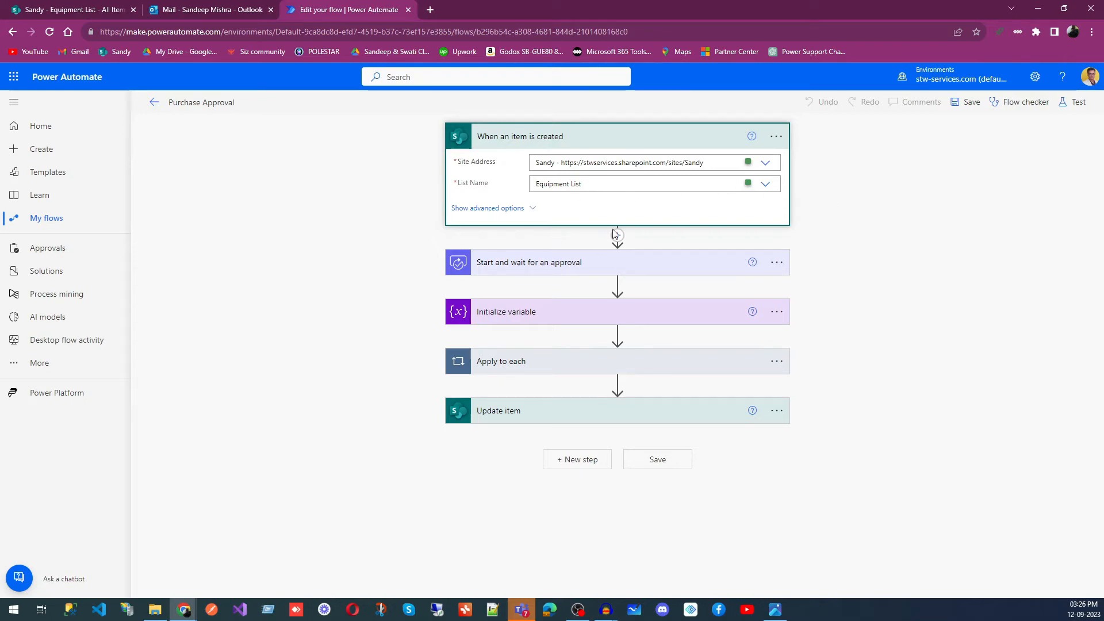
- Expand the "Start and wait for an approval" action, and search the operations insertable before it for "approv" without adding one
{"action": "left_click", "coordinate": [645, 141]}
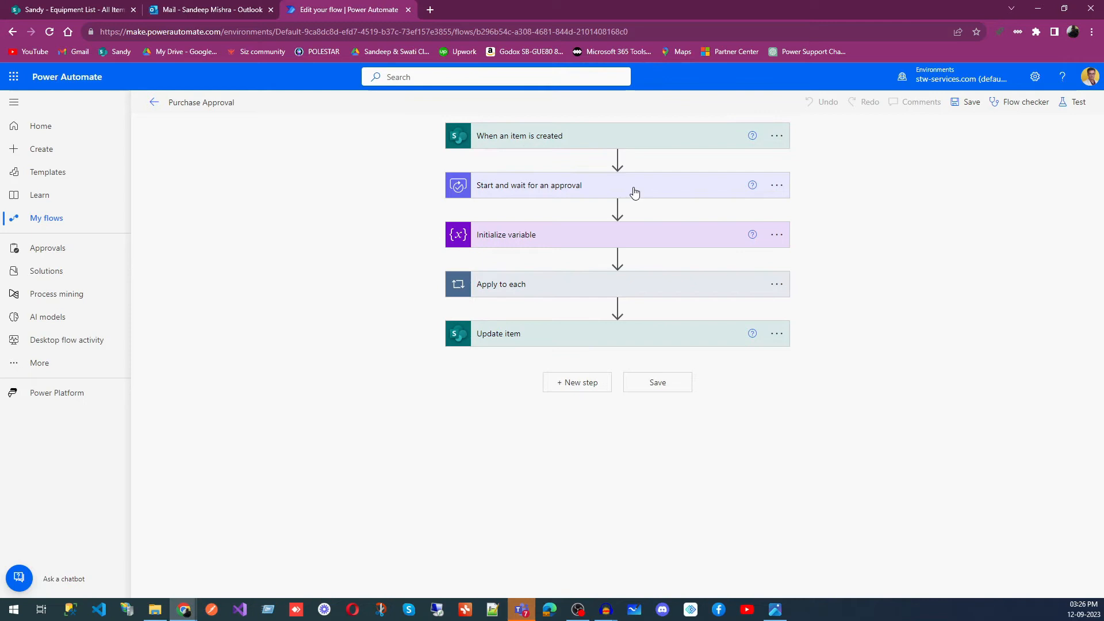
{"action": "left_click", "coordinate": [633, 192]}
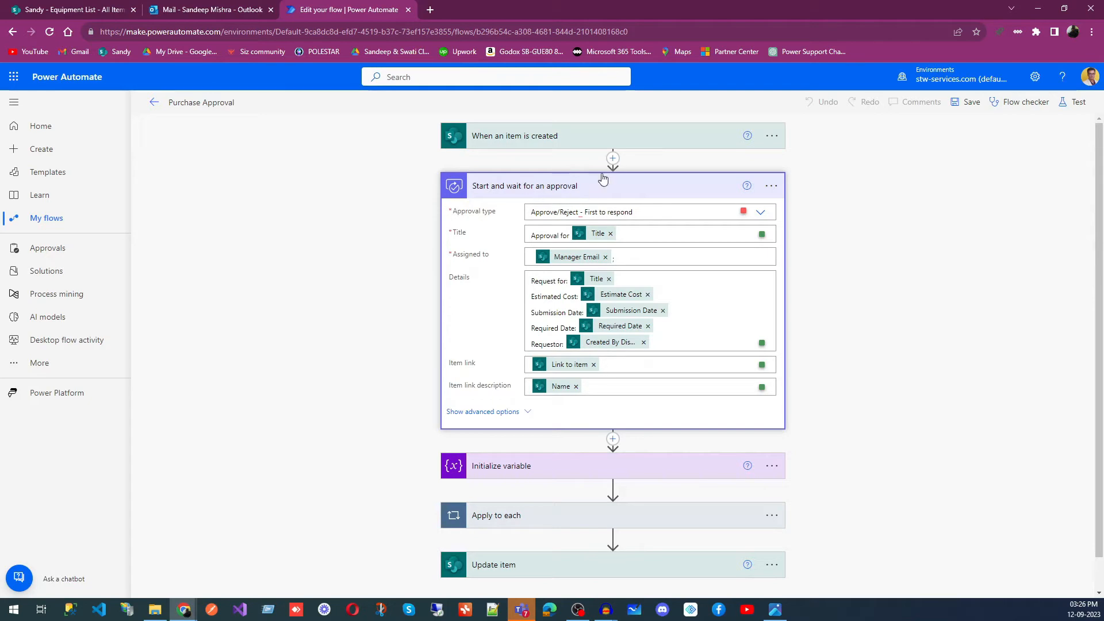
{"action": "left_click", "coordinate": [612, 159]}
{"action": "left_click", "coordinate": [638, 173]}
{"action": "left_click", "coordinate": [518, 219]}
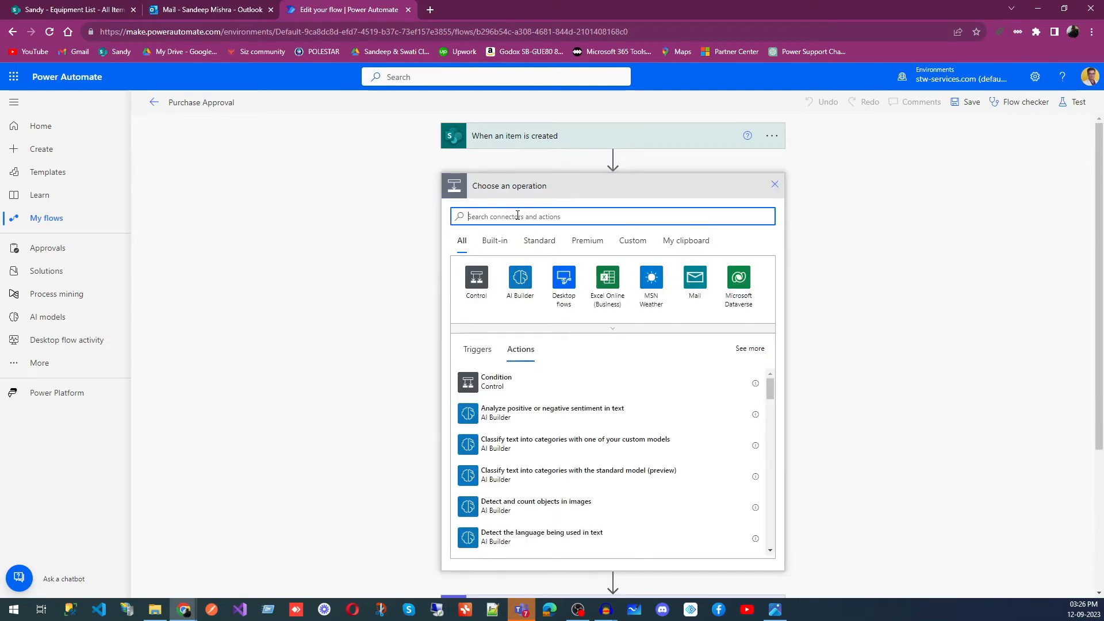
{"action": "type", "text": "approv"}
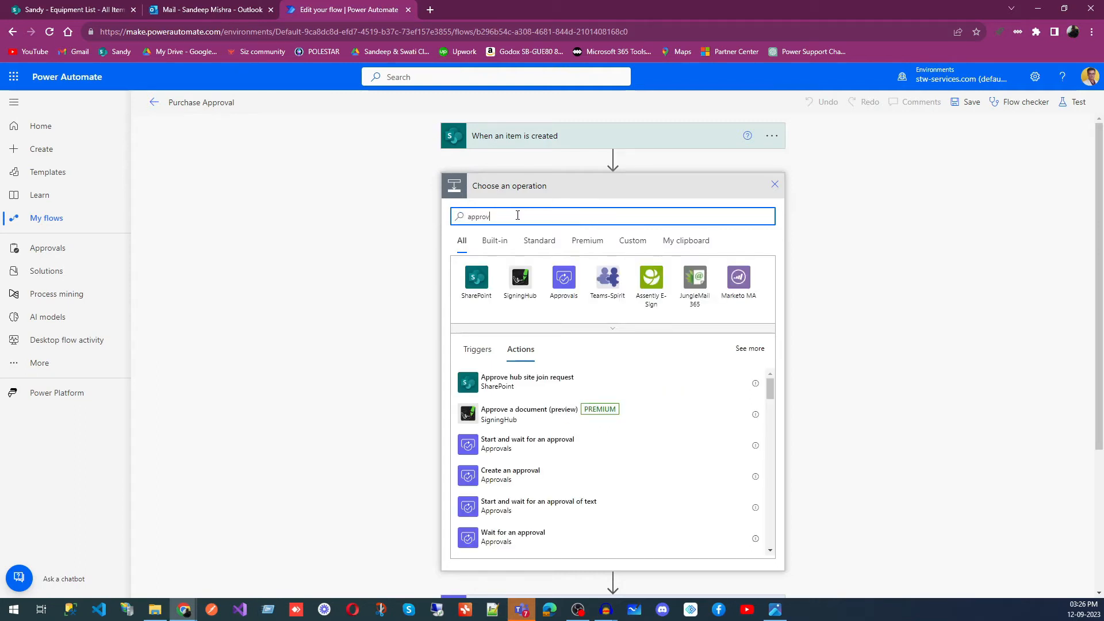
{"action": "left_click", "coordinate": [775, 186]}
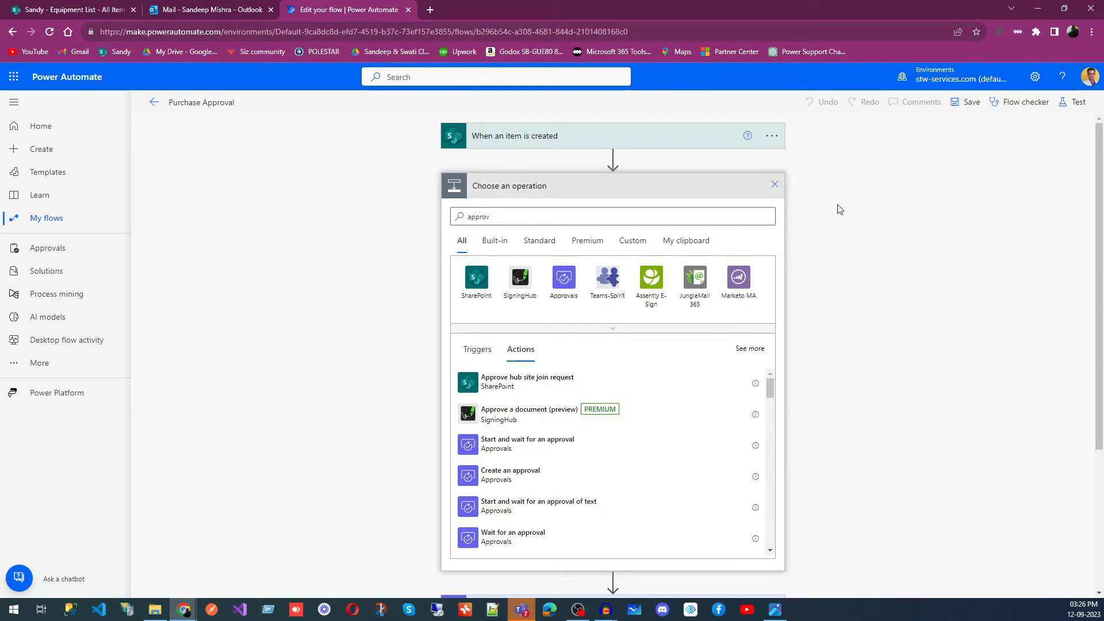
- Reopen the "Start and wait for an approval" action and view the dynamic content offered for its Title and Assigned to fields
{"action": "left_click", "coordinate": [591, 194]}
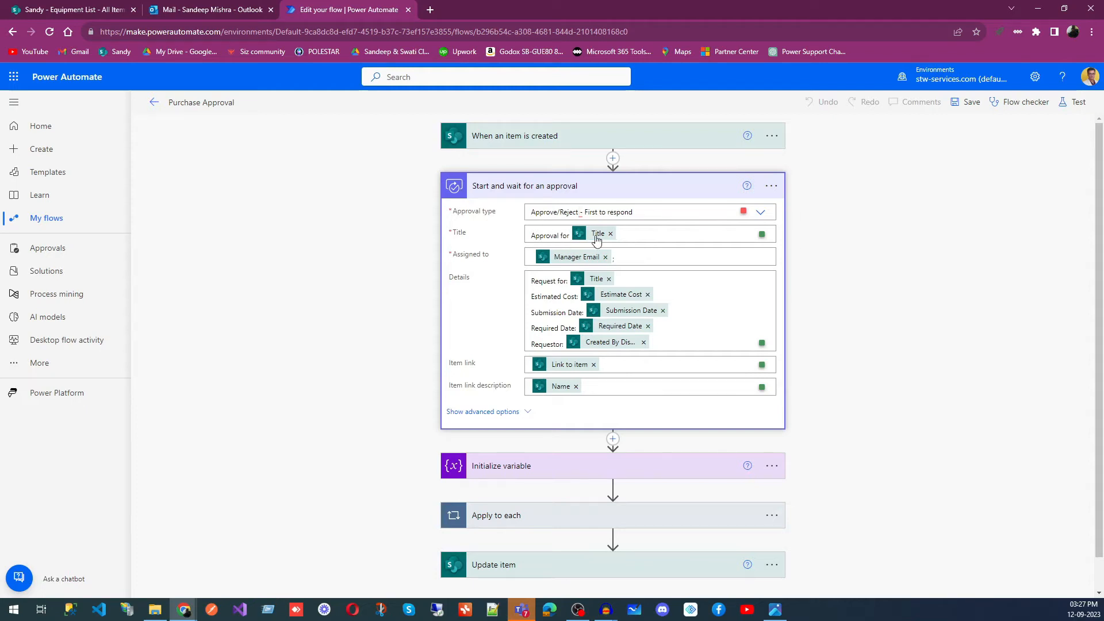
{"action": "left_click", "coordinate": [638, 231]}
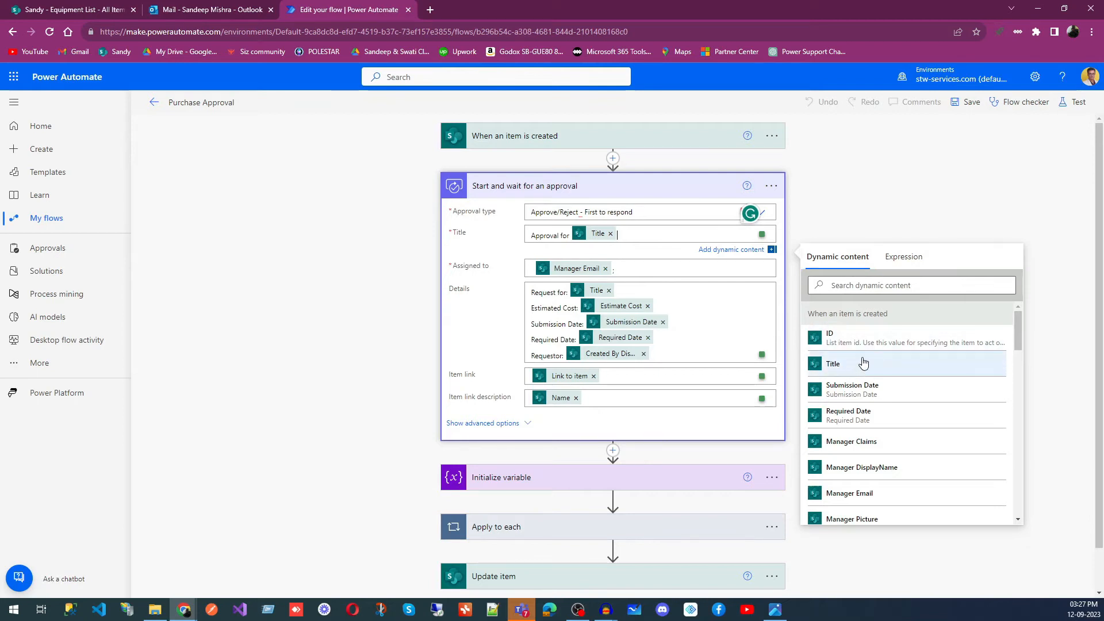
{"action": "left_click", "coordinate": [956, 202]}
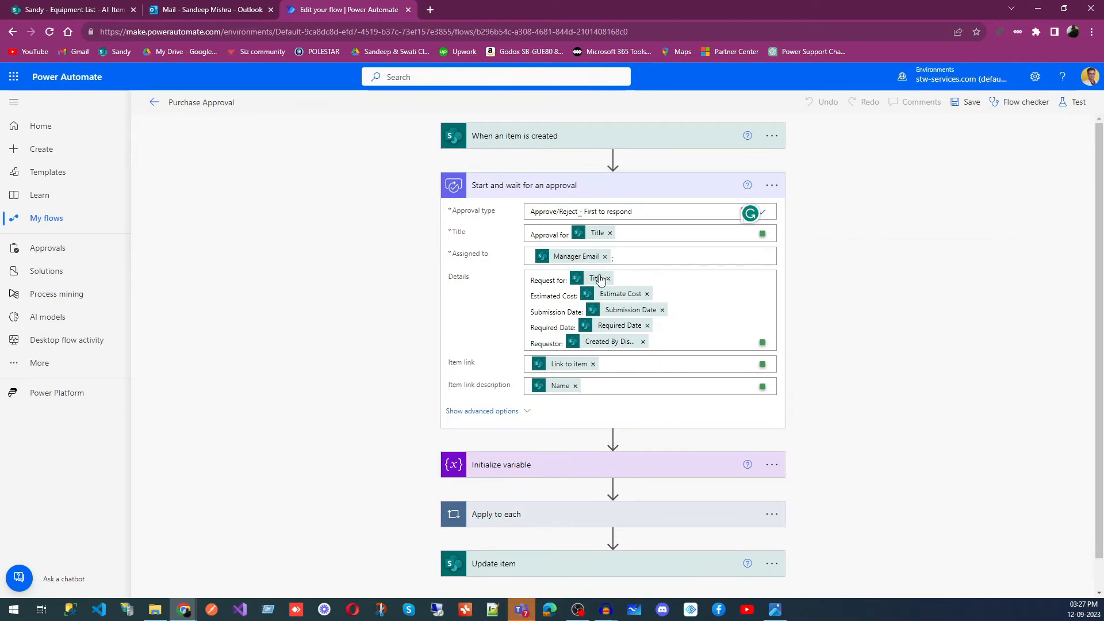
{"action": "left_click", "coordinate": [652, 253]}
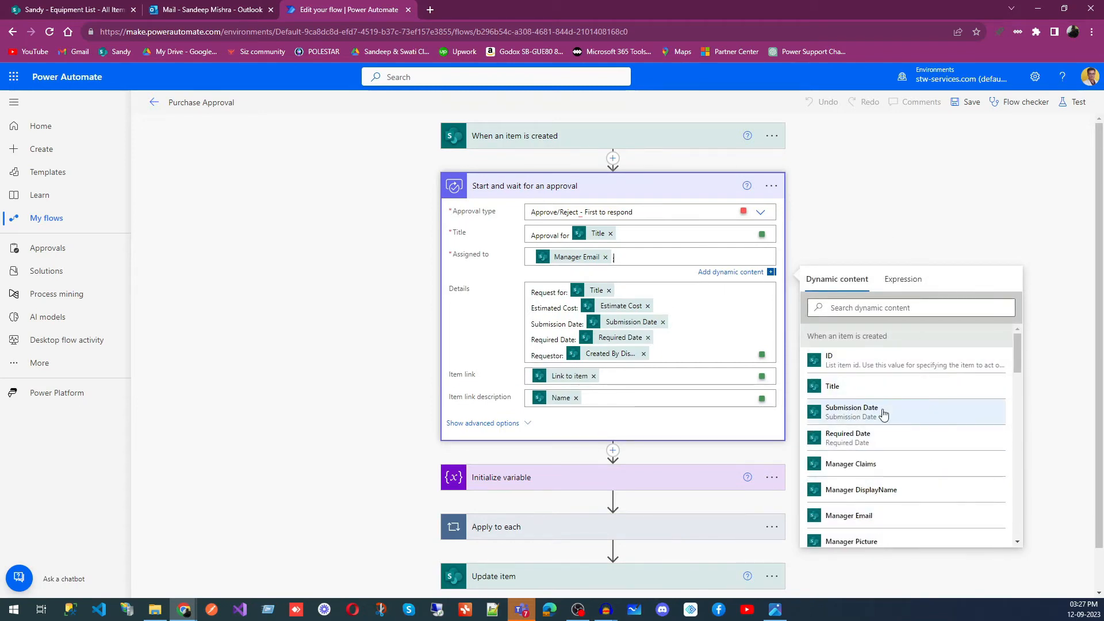
{"action": "scroll", "coordinate": [884, 414], "scroll_direction": "down", "scroll_amount": 2}
{"action": "scroll", "coordinate": [883, 414], "scroll_direction": "down", "scroll_amount": 3}
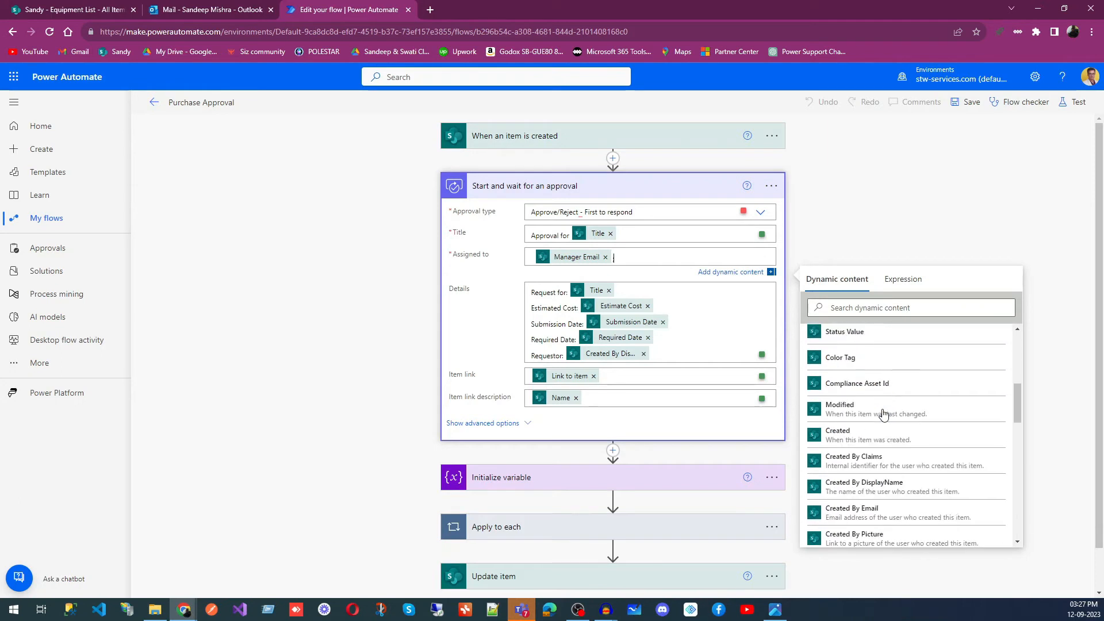
{"action": "left_click", "coordinate": [870, 220]}
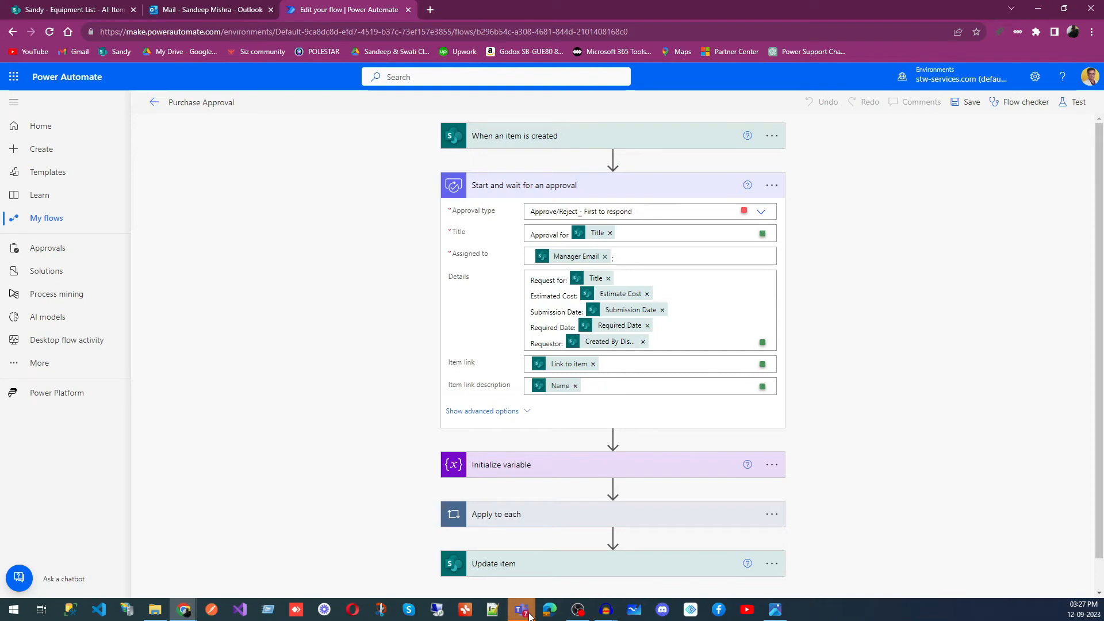
- Switch to Teams, review the request details in the Mobile Iphone 23 final status notification, and return to the flow
{"action": "mouse_move", "coordinate": [522, 605]}
{"action": "left_click", "coordinate": [512, 561]}
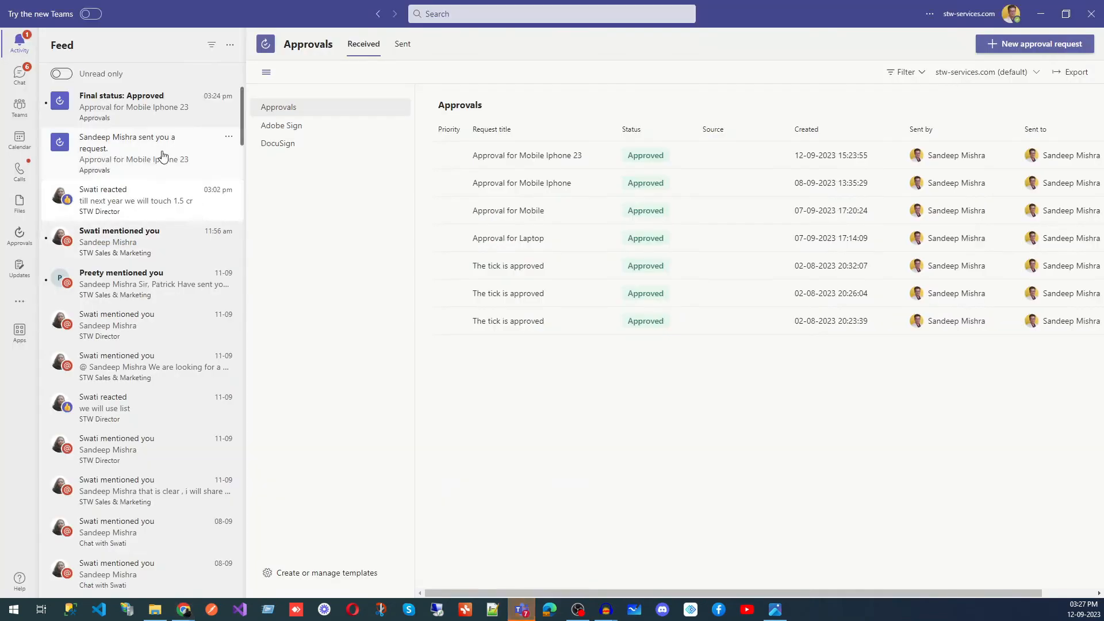
{"action": "left_click", "coordinate": [128, 109]}
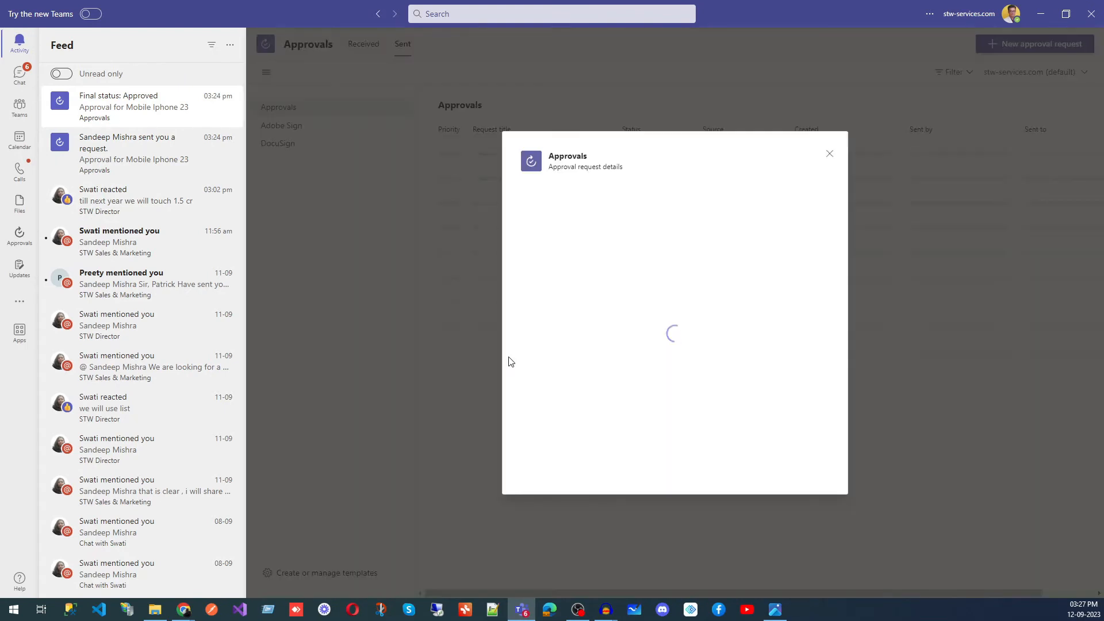
{"action": "left_click_drag", "start_coordinate": [631, 284], "coordinate": [513, 246]}
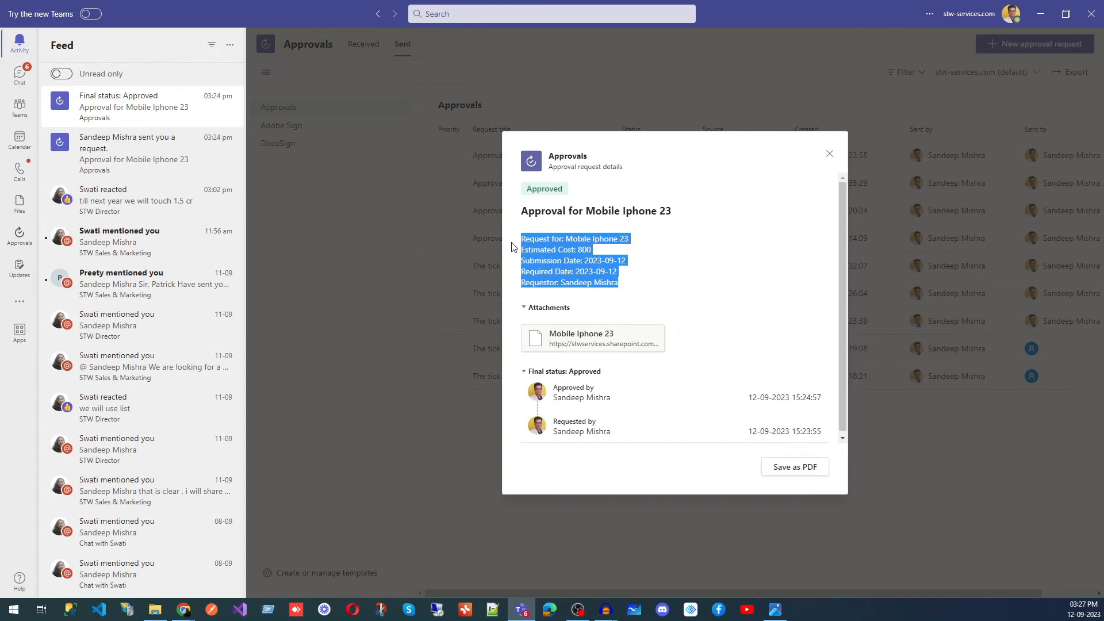
{"action": "left_click", "coordinate": [1042, 15]}
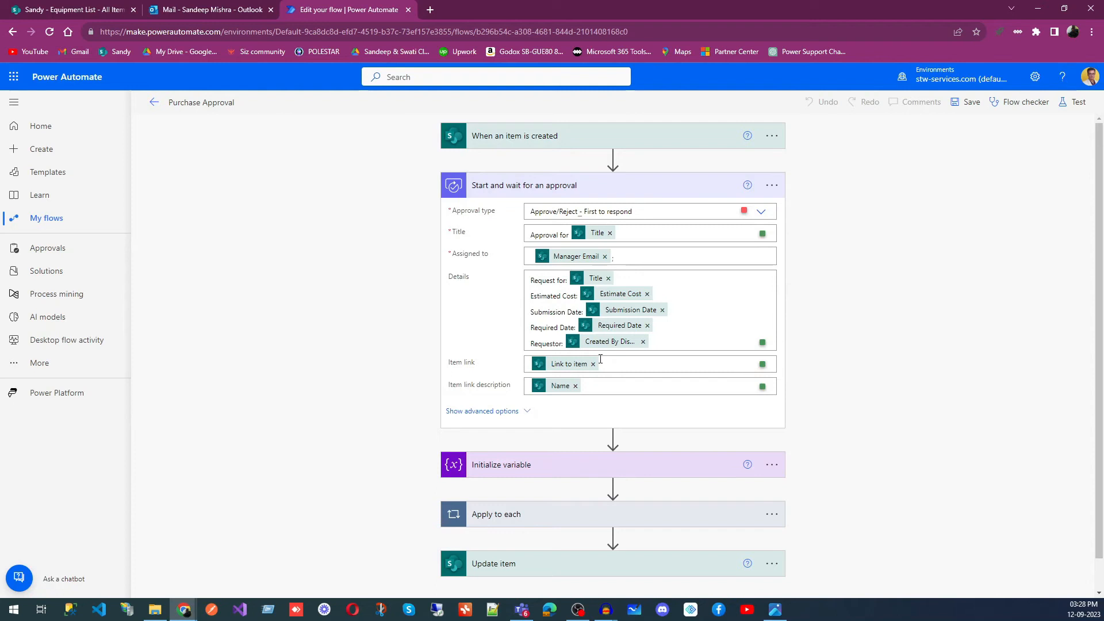
- Expand the Initialize variable action and compare it with the Status column of the SharePoint Equipment List, returning to the flow
{"action": "scroll", "coordinate": [598, 359], "scroll_direction": "down", "scroll_amount": 1}
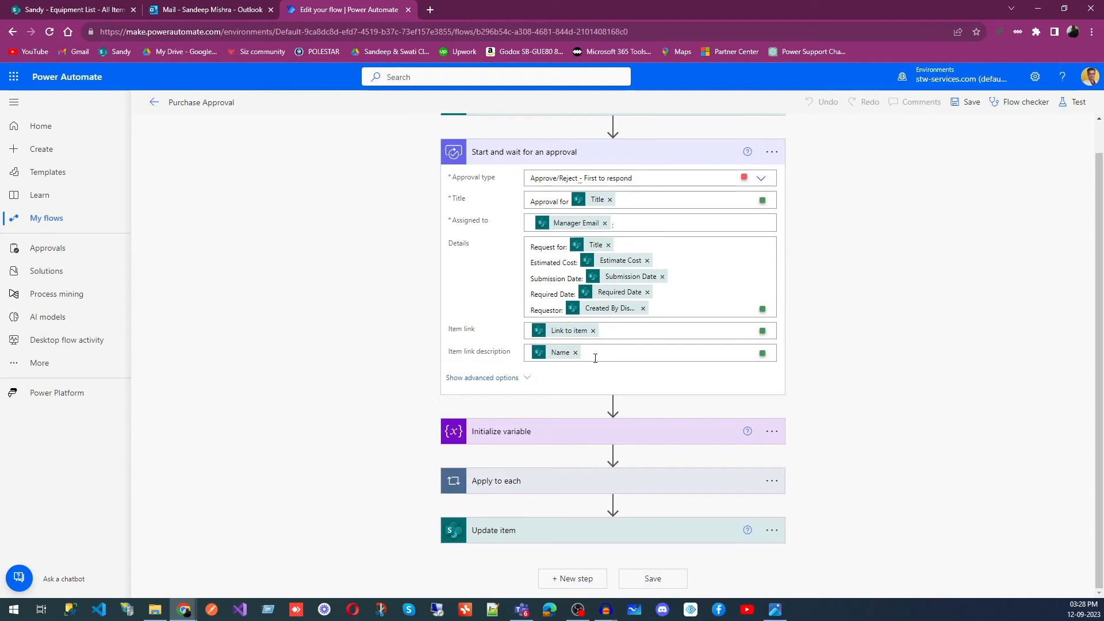
{"action": "left_click", "coordinate": [575, 439]}
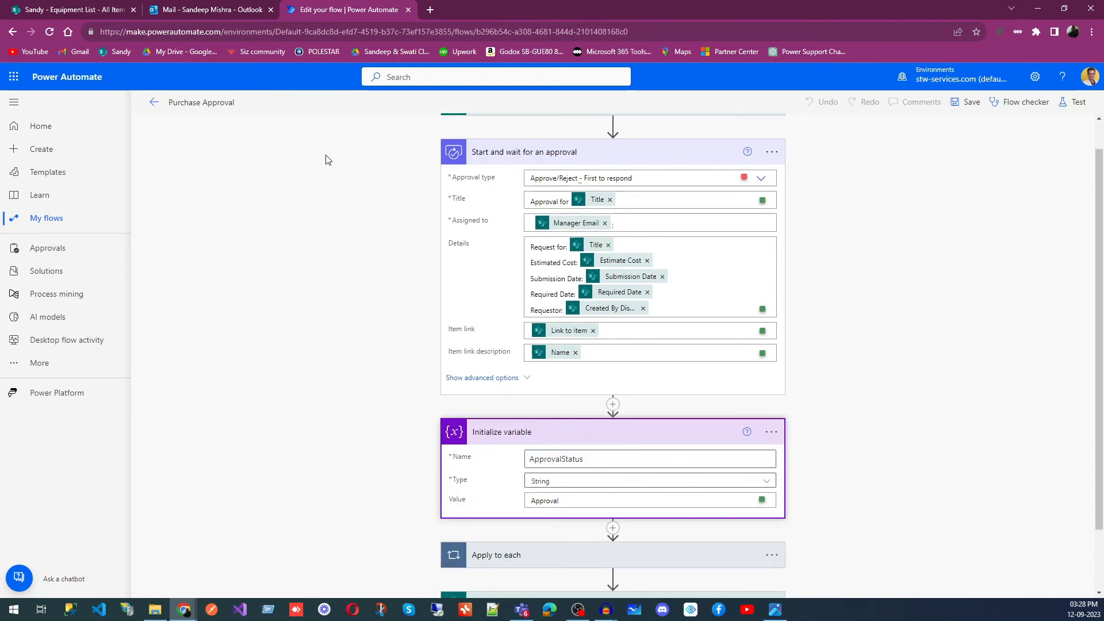
{"action": "left_click", "coordinate": [92, 10]}
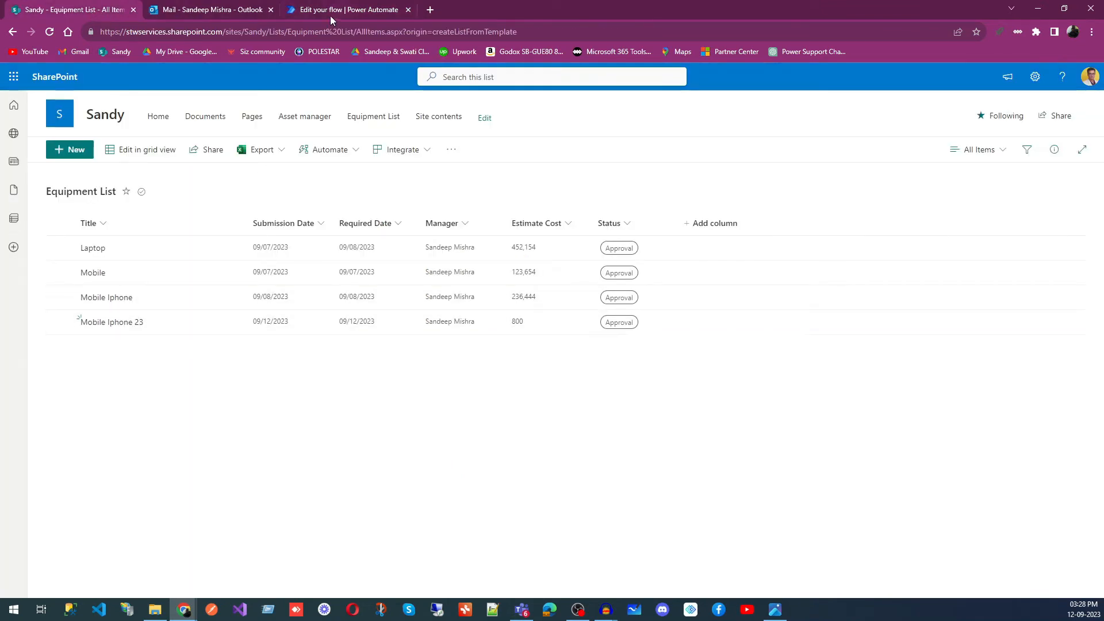
{"action": "left_click", "coordinate": [308, 10]}
- Expand the Apply to each loop and view the dynamic content offered for its input from previous steps
{"action": "scroll", "coordinate": [697, 424], "scroll_direction": "down", "scroll_amount": 1}
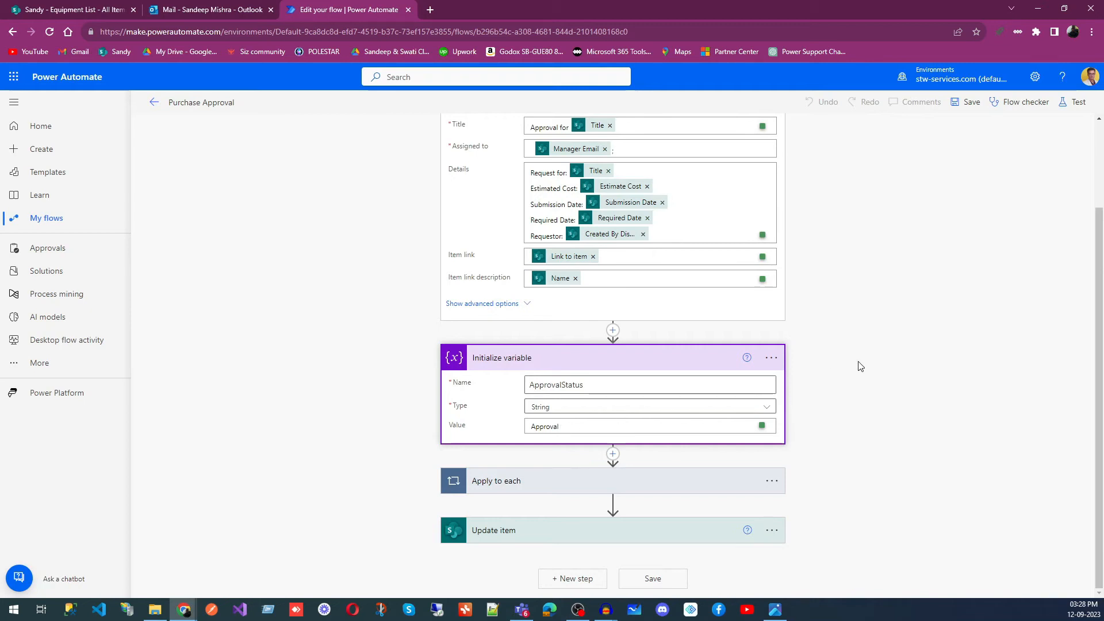
{"action": "left_click", "coordinate": [652, 486]}
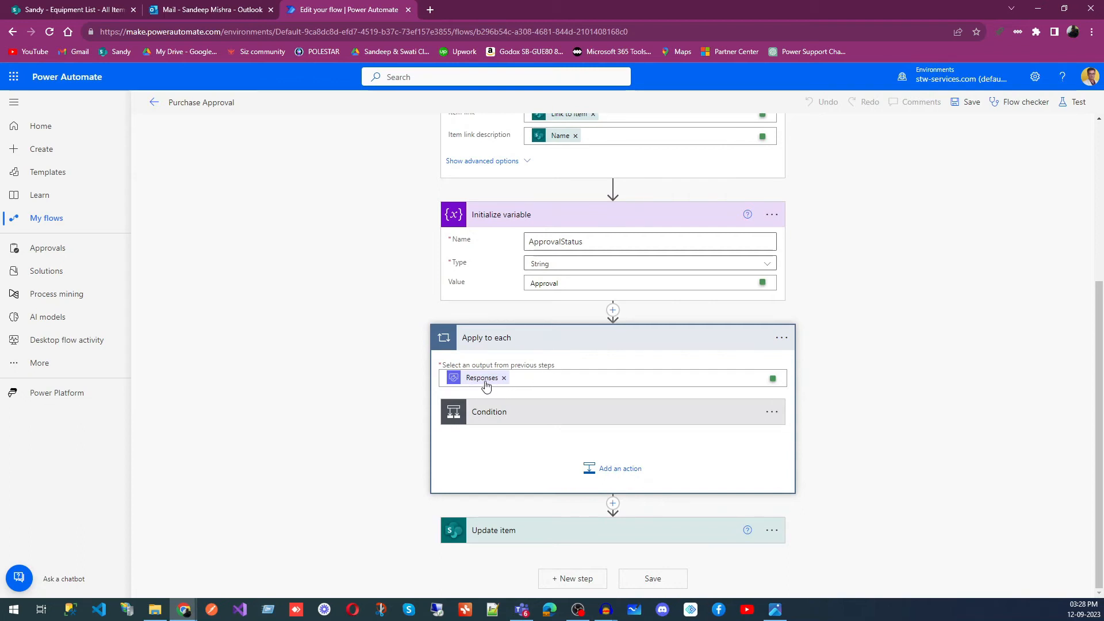
{"action": "left_click", "coordinate": [540, 380]}
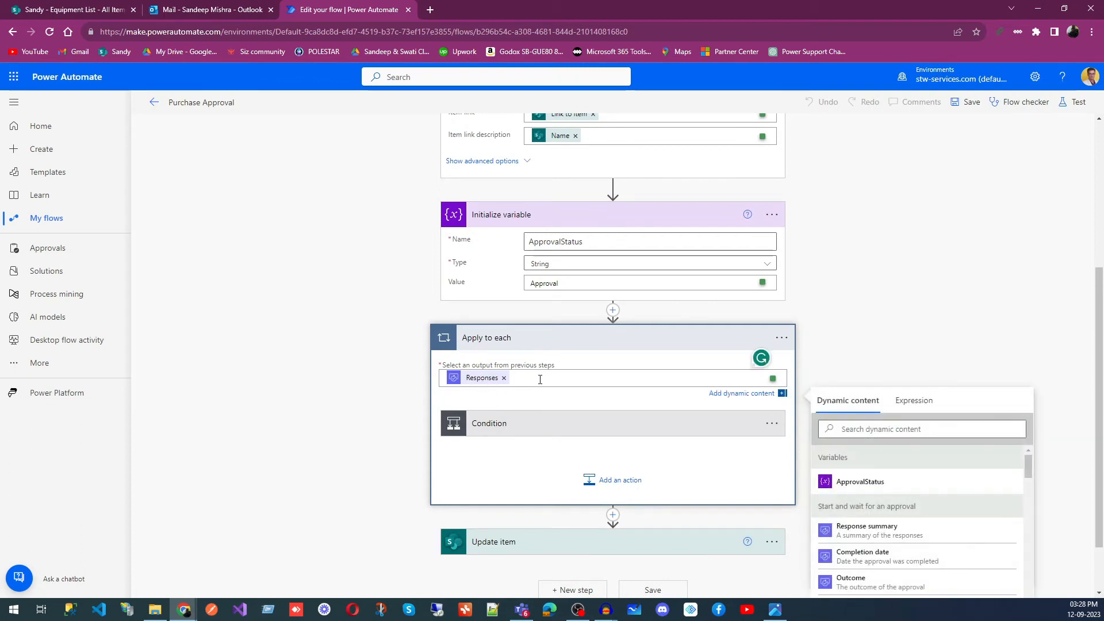
{"action": "scroll", "coordinate": [977, 497], "scroll_direction": "down", "scroll_amount": 6}
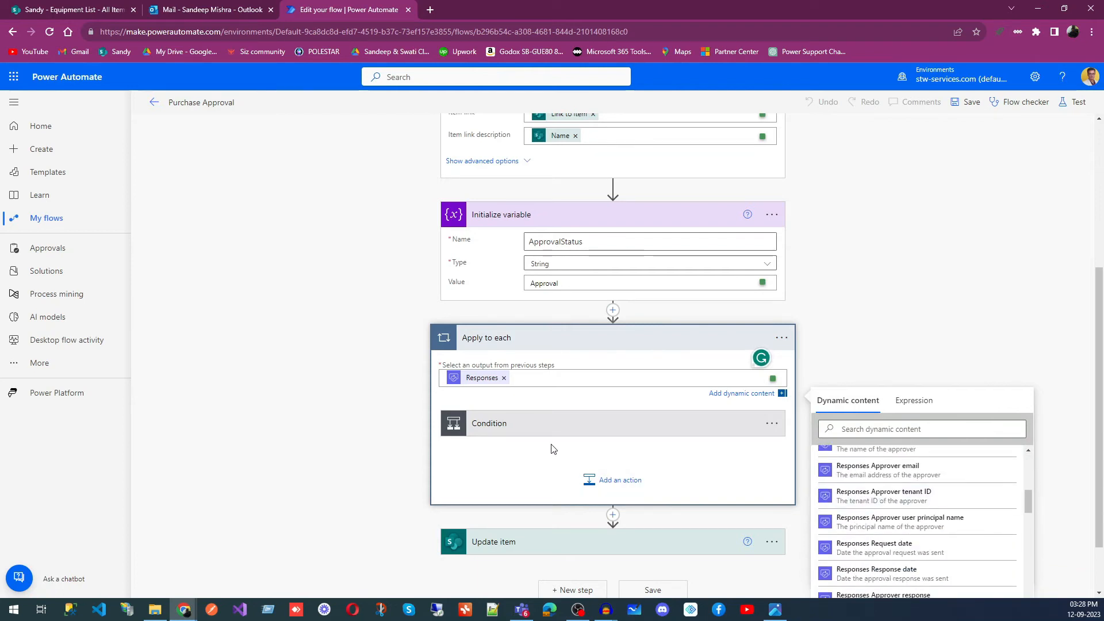
{"action": "left_click", "coordinate": [900, 290]}
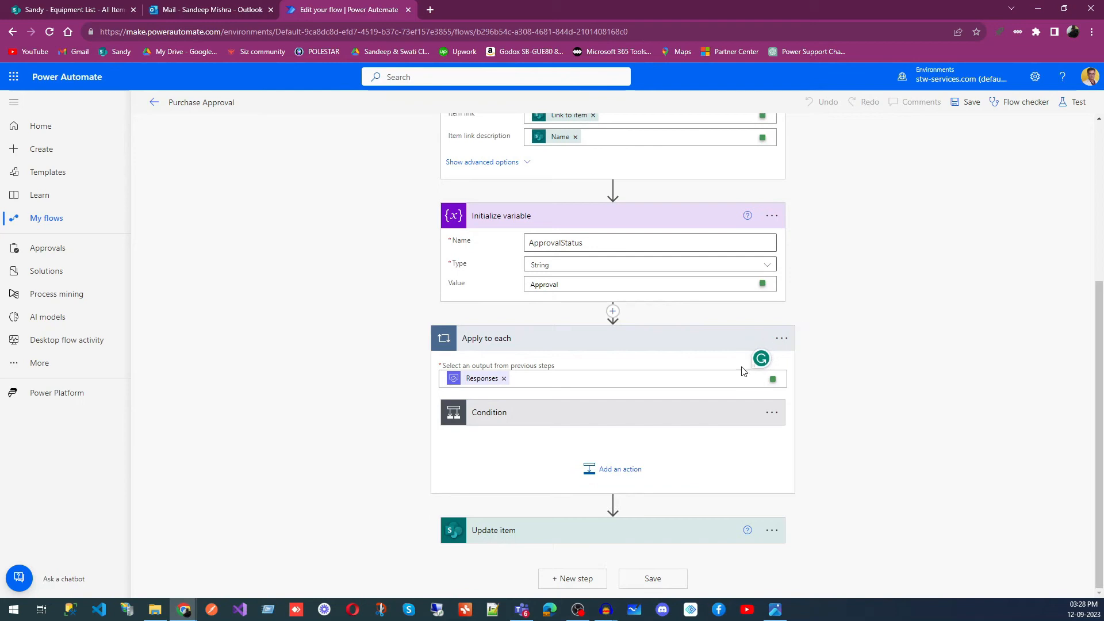
- Expand the Condition and the email and Set variable actions in its If yes and If no branches to view their settings
{"action": "left_click", "coordinate": [635, 422]}
{"action": "scroll", "coordinate": [857, 398], "scroll_direction": "down", "scroll_amount": 3}
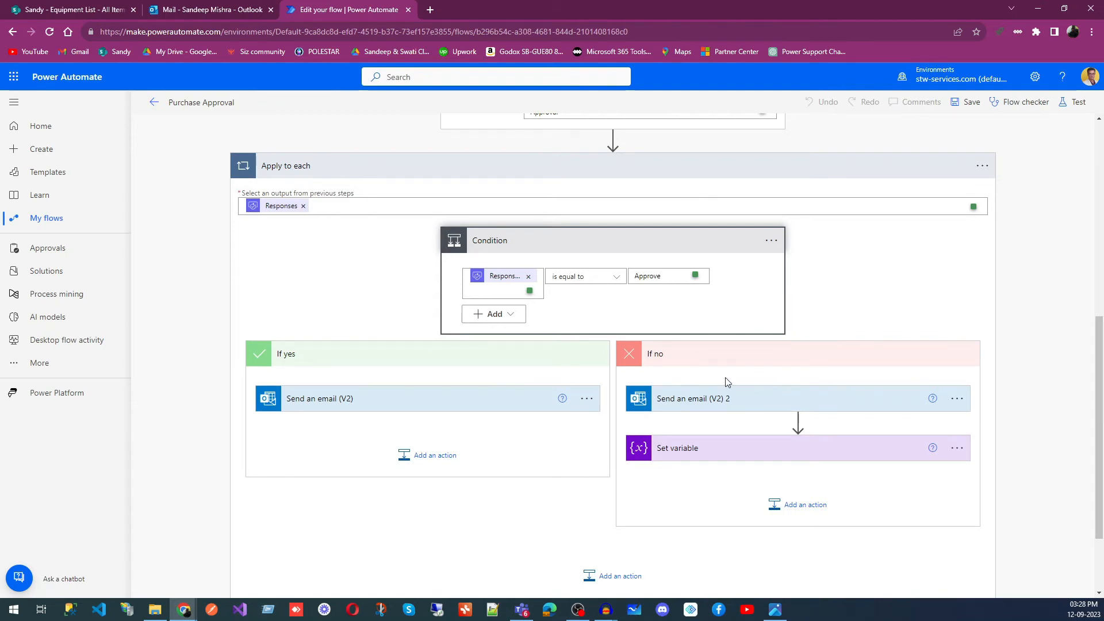
{"action": "left_click", "coordinate": [447, 402]}
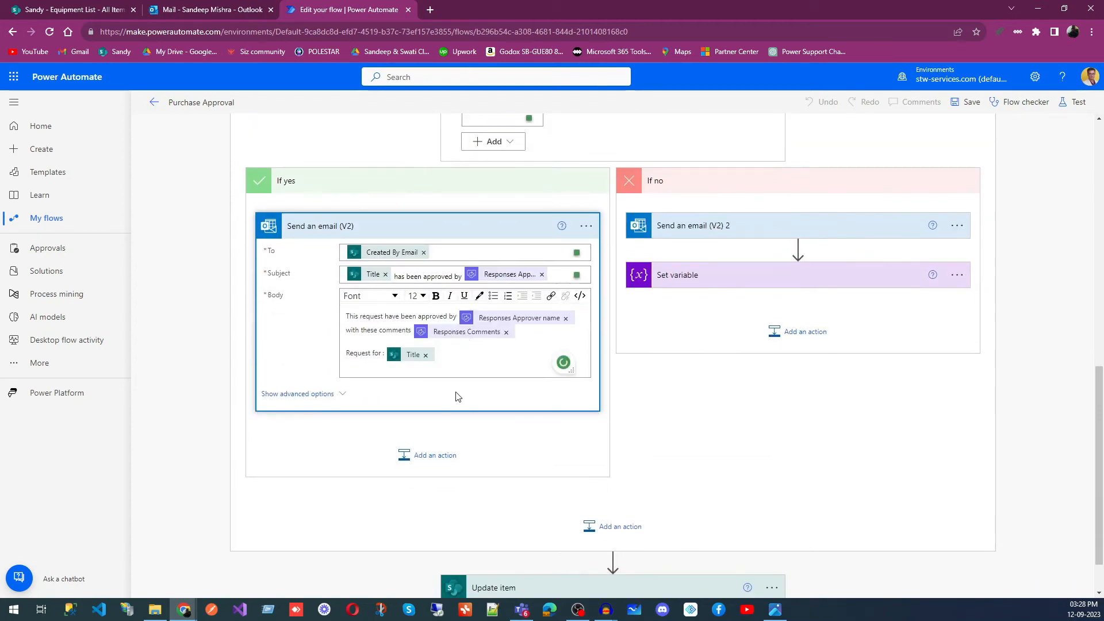
{"action": "scroll", "coordinate": [453, 395], "scroll_direction": "up", "scroll_amount": 12}
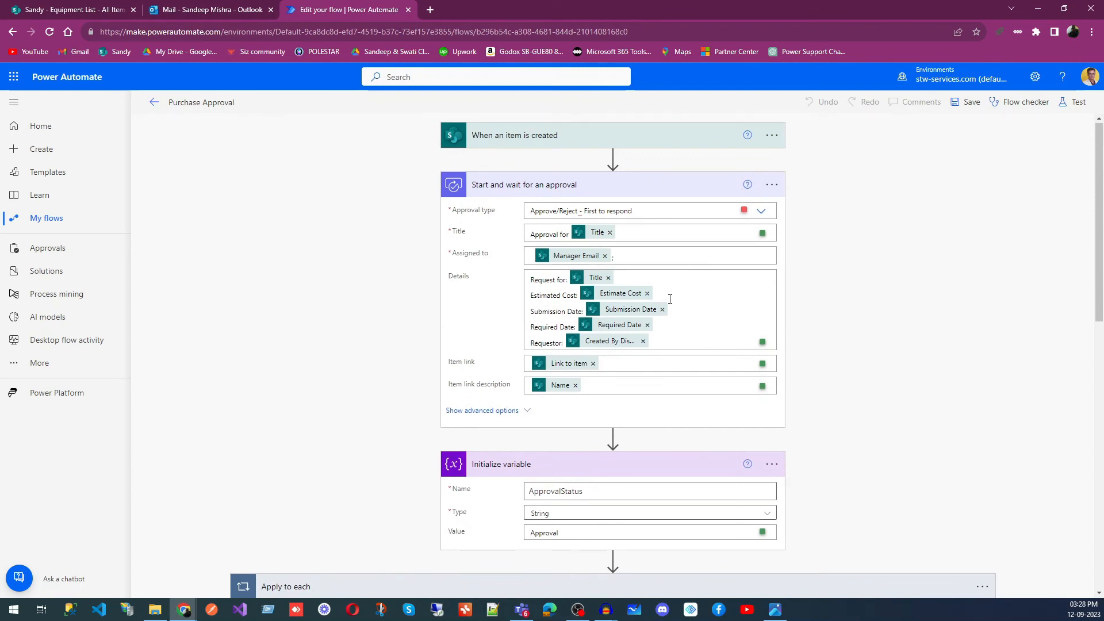
{"action": "scroll", "coordinate": [661, 311], "scroll_direction": "down", "scroll_amount": 10}
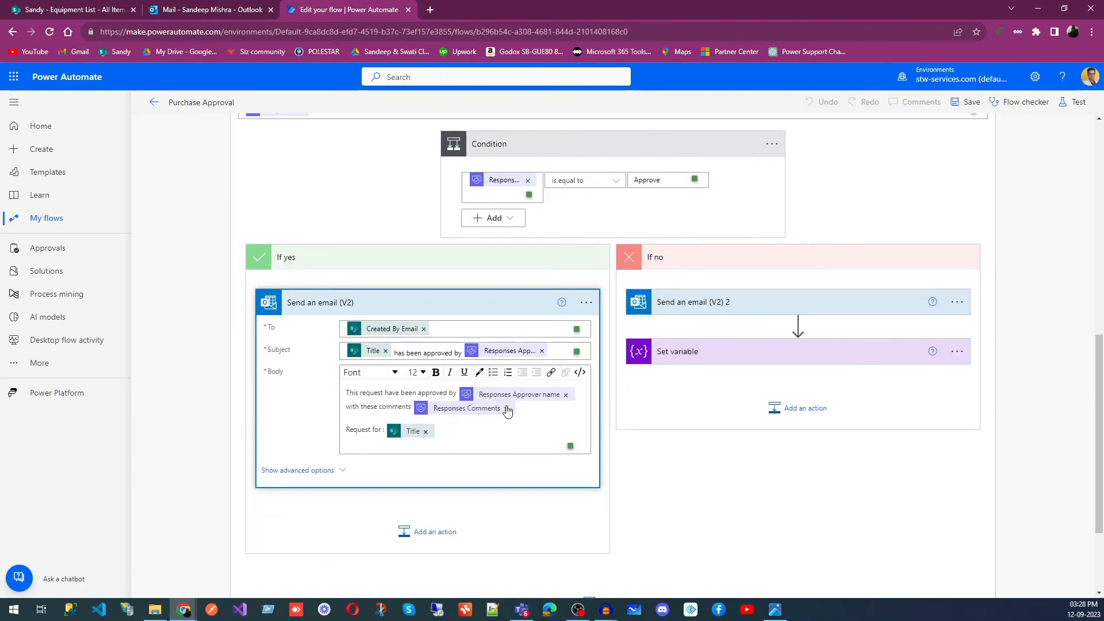
{"action": "left_click", "coordinate": [754, 351]}
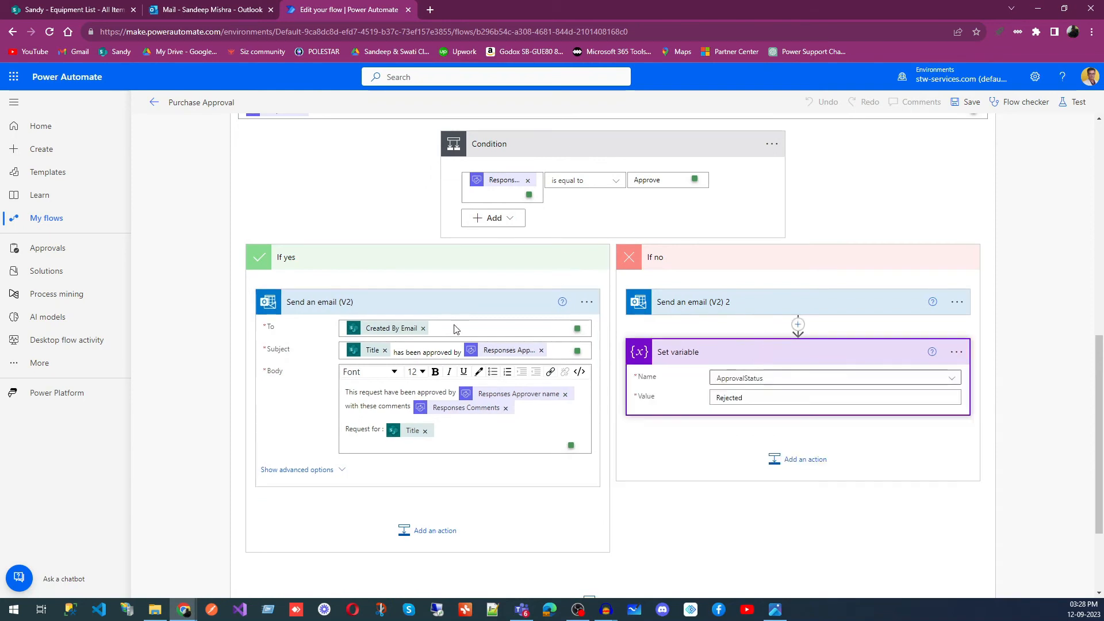
{"action": "left_click", "coordinate": [712, 305]}
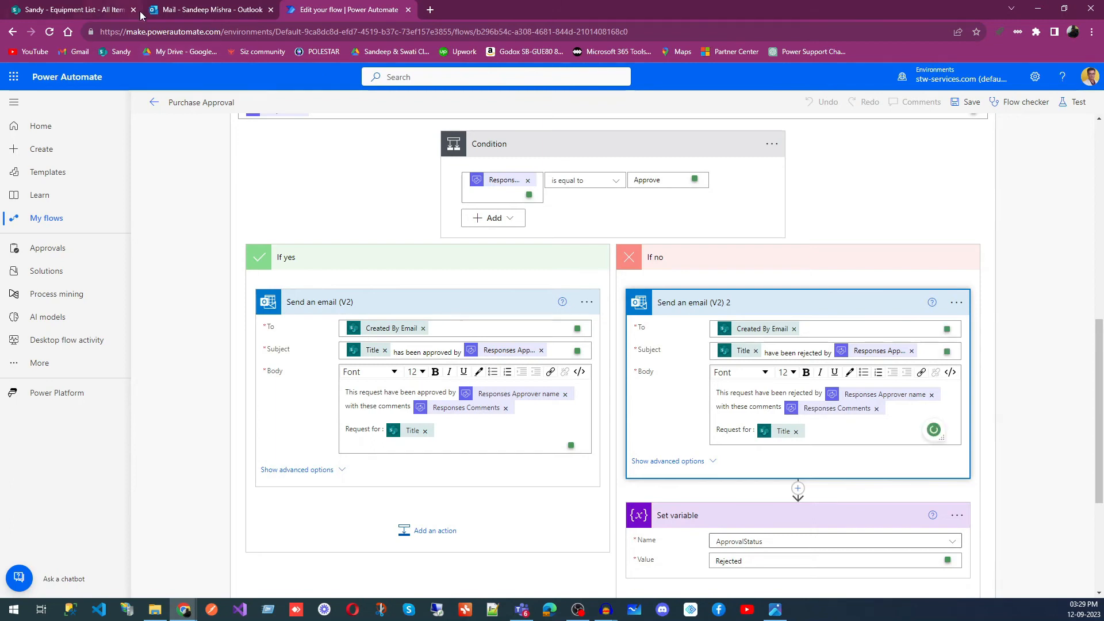
- Switch to Outlook, highlight the body of the Mobile Iphone 23 approval email for comparison, and return to the flow
{"action": "left_click", "coordinate": [191, 13]}
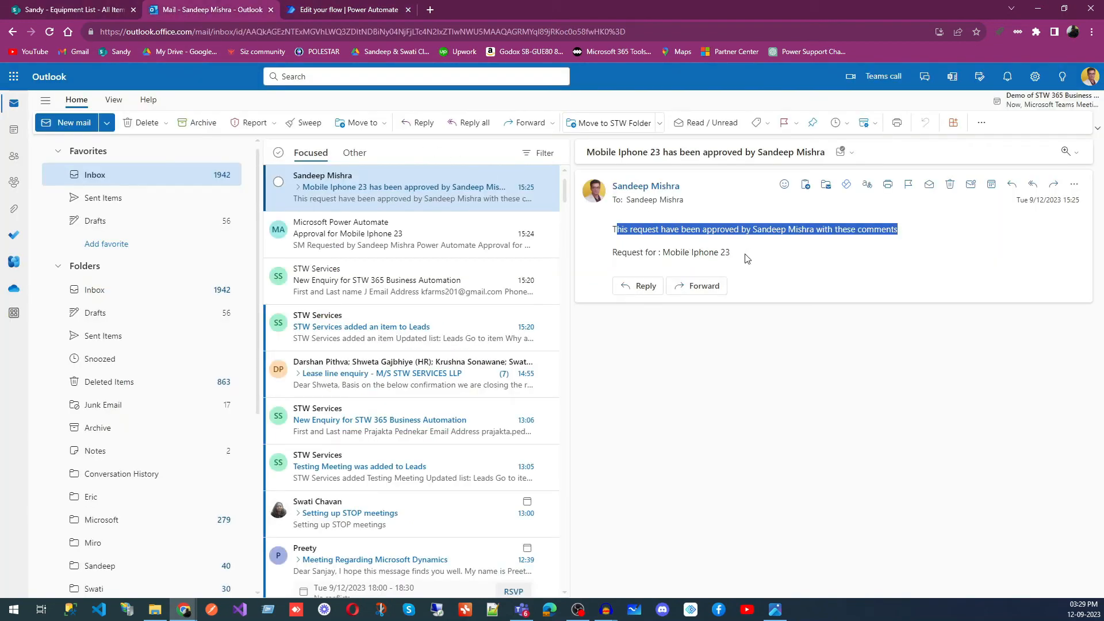
{"action": "left_click_drag", "start_coordinate": [747, 259], "coordinate": [617, 235]}
{"action": "key", "text": "ctrl+Tab"}
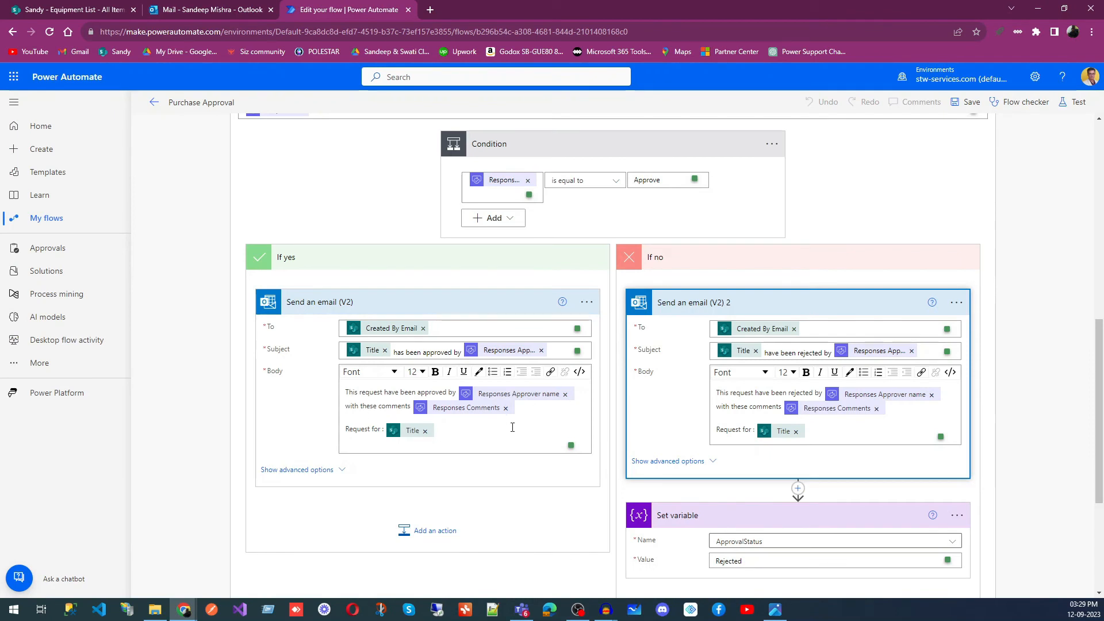
- Browse the dynamic content available for the body of the If yes branch's "Send an email (V2)" action
{"action": "left_click", "coordinate": [470, 432]}
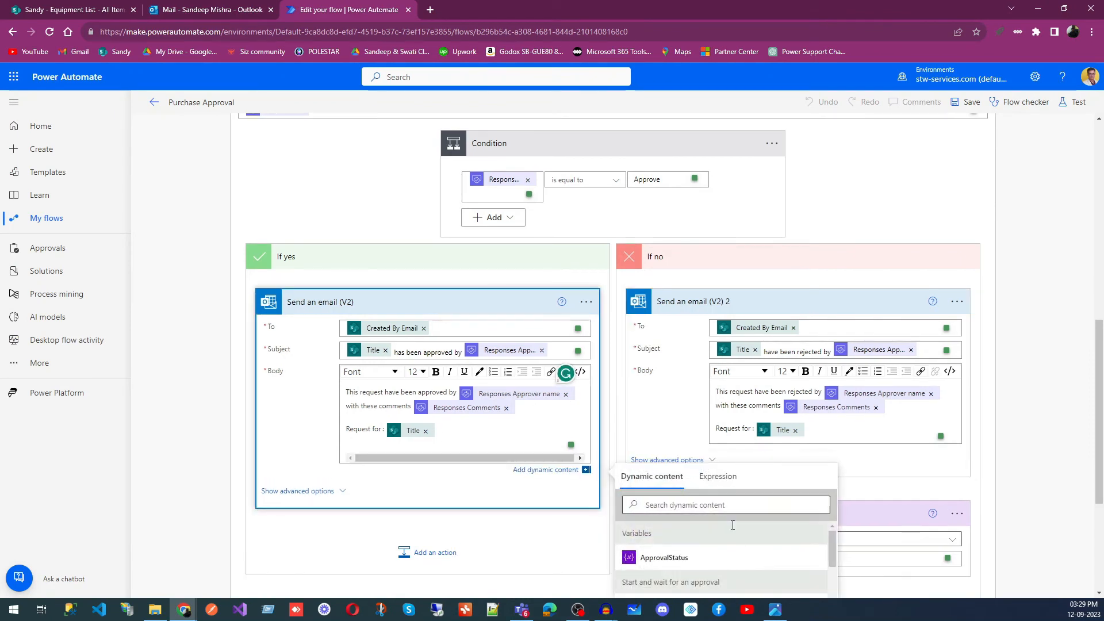
{"action": "scroll", "coordinate": [819, 512], "scroll_direction": "down", "scroll_amount": 3}
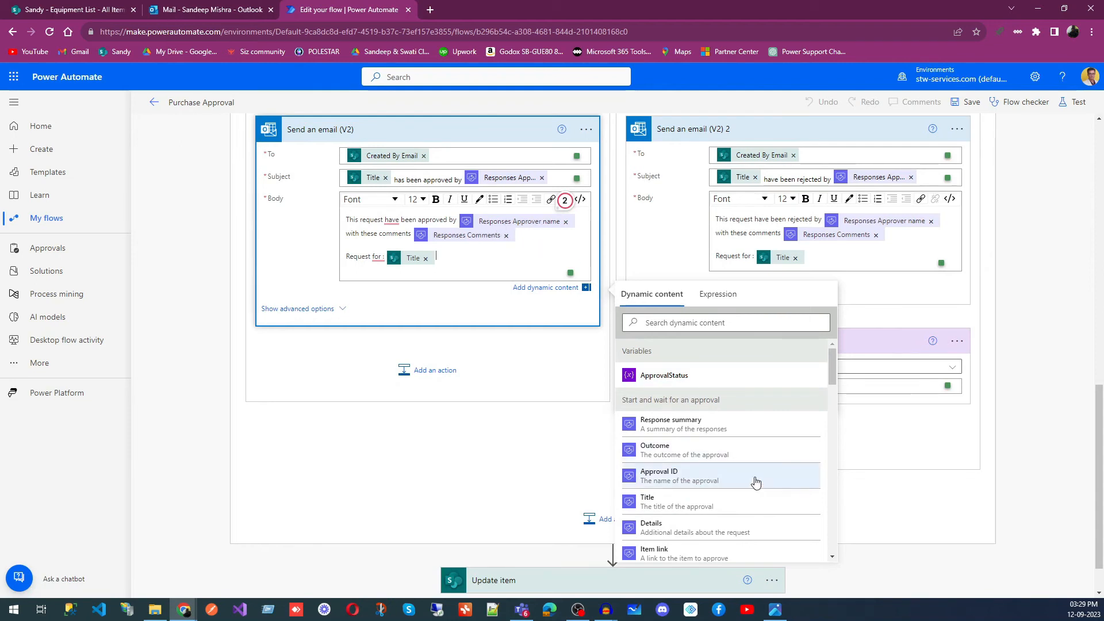
{"action": "scroll", "coordinate": [719, 456], "scroll_direction": "down", "scroll_amount": 10}
{"action": "scroll", "coordinate": [719, 456], "scroll_direction": "down", "scroll_amount": 2}
{"action": "scroll", "coordinate": [719, 456], "scroll_direction": "up", "scroll_amount": 6}
{"action": "scroll", "coordinate": [719, 457], "scroll_direction": "up", "scroll_amount": 3}
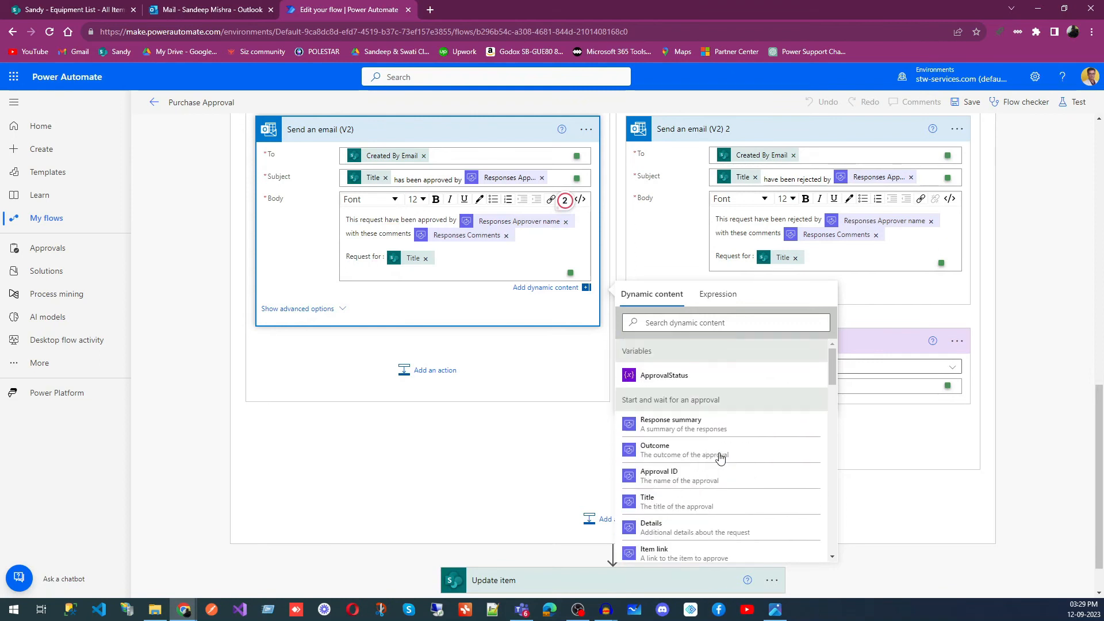
{"action": "scroll", "coordinate": [720, 457], "scroll_direction": "down", "scroll_amount": 2}
{"action": "scroll", "coordinate": [719, 457], "scroll_direction": "up", "scroll_amount": 2}
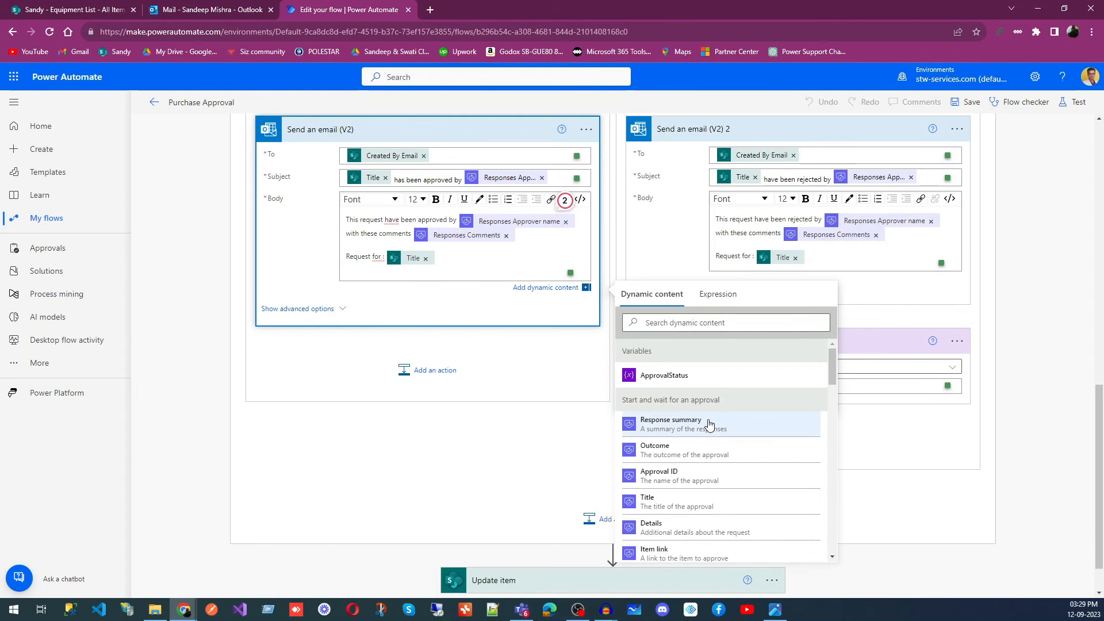
- Browse the remaining dynamic content for the If yes email body, close the list, and compare the email with the If no branch's rejection email
{"action": "scroll", "coordinate": [734, 456], "scroll_direction": "down", "scroll_amount": 4}
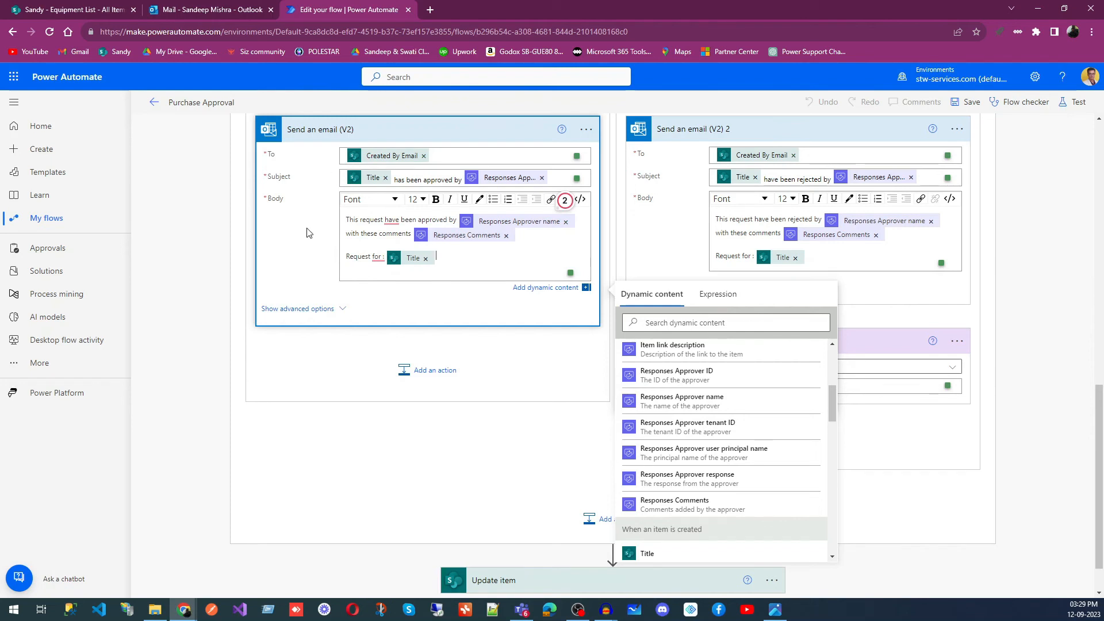
{"action": "left_click", "coordinate": [548, 364]}
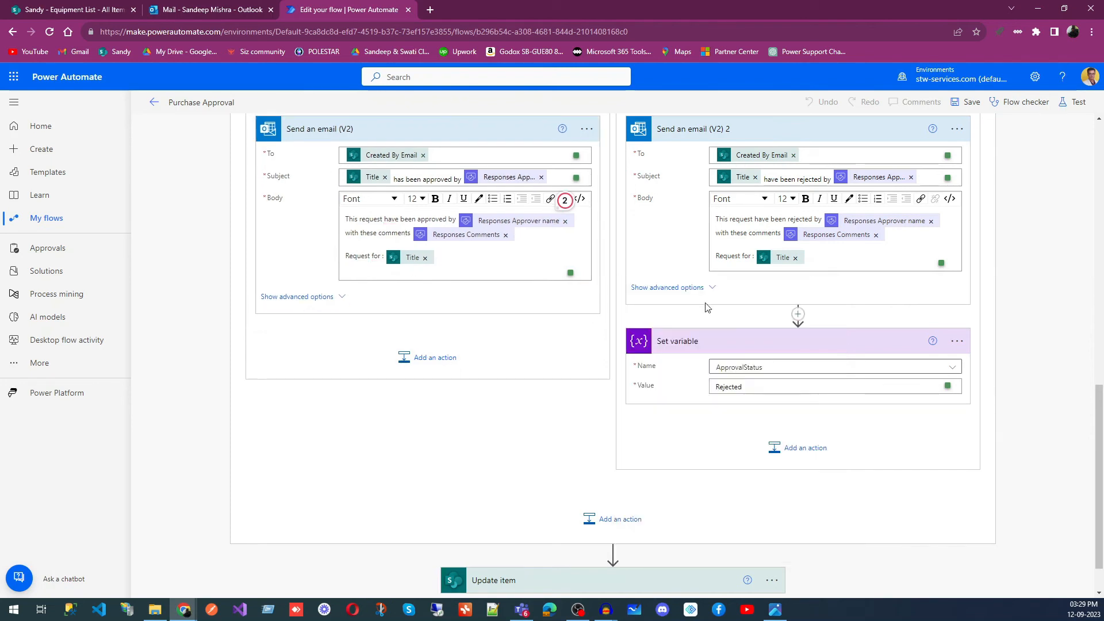
{"action": "scroll", "coordinate": [771, 411], "scroll_direction": "up", "scroll_amount": 2}
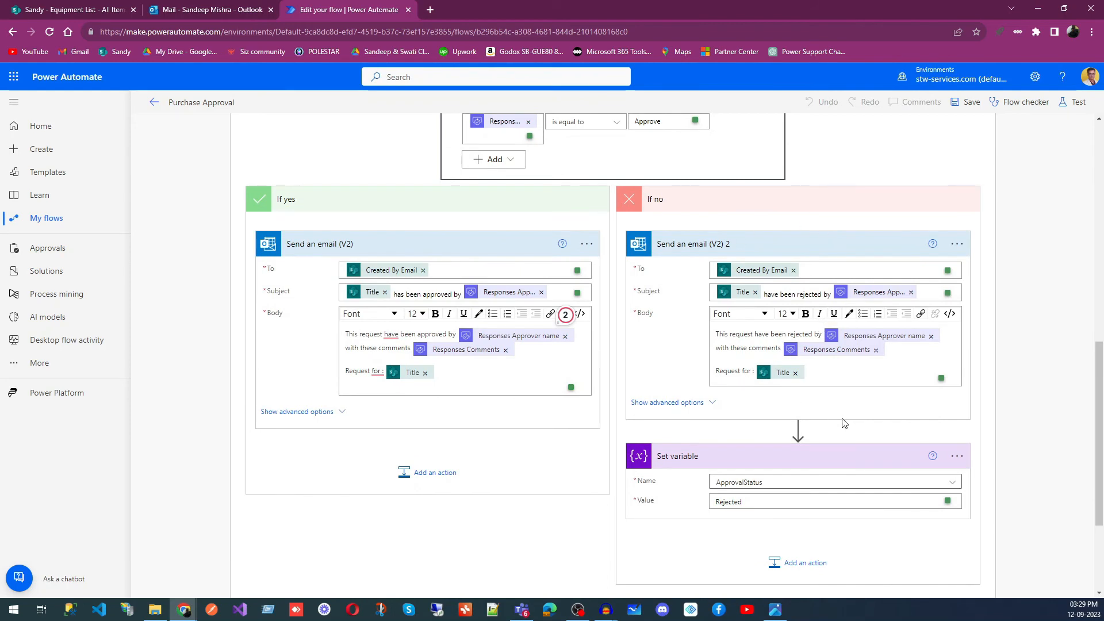
{"action": "scroll", "coordinate": [776, 389], "scroll_direction": "down", "scroll_amount": 2}
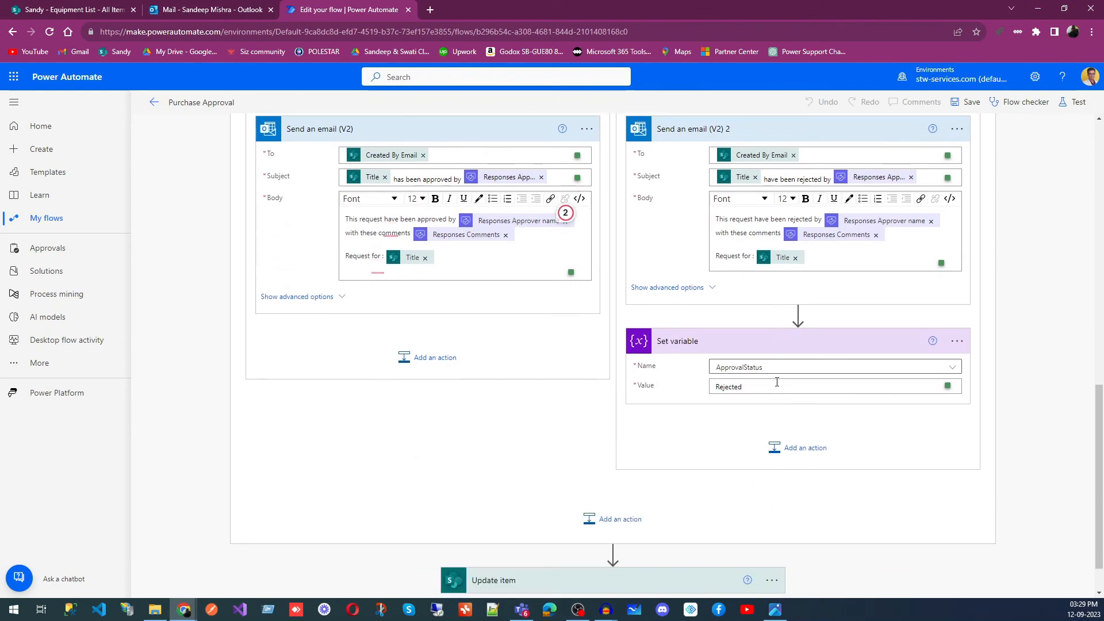
- Compare the ApprovalStatus value in the If no branch's Set variable action with the one in Initialize variable
{"action": "scroll", "coordinate": [777, 382], "scroll_direction": "down", "scroll_amount": 1}
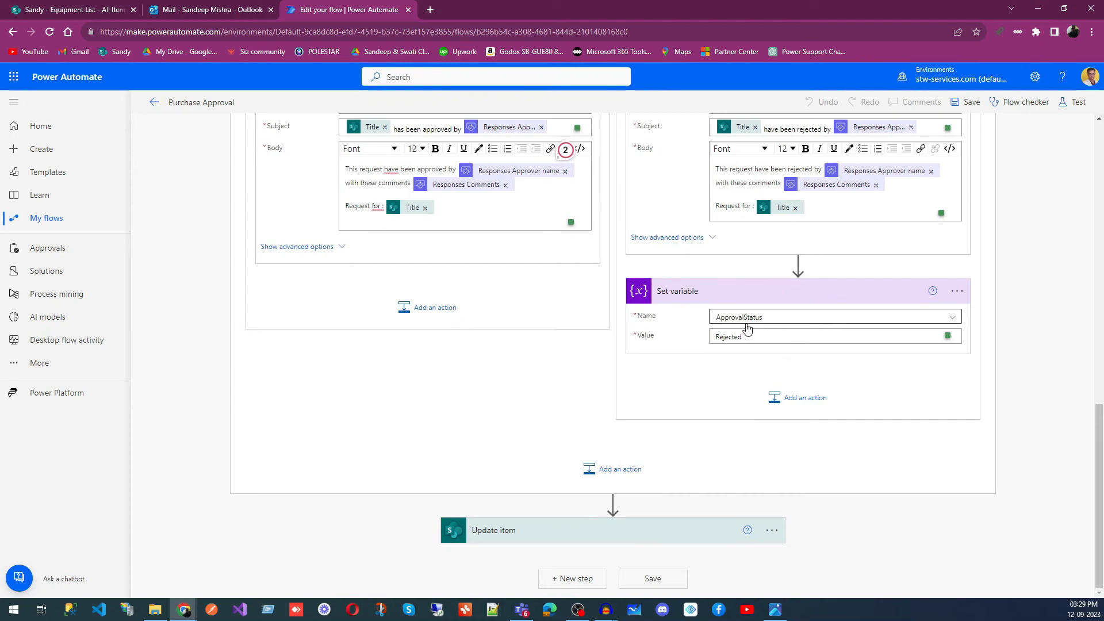
{"action": "scroll", "coordinate": [613, 388], "scroll_direction": "up", "scroll_amount": 7}
{"action": "scroll", "coordinate": [598, 284], "scroll_direction": "up", "scroll_amount": 2}
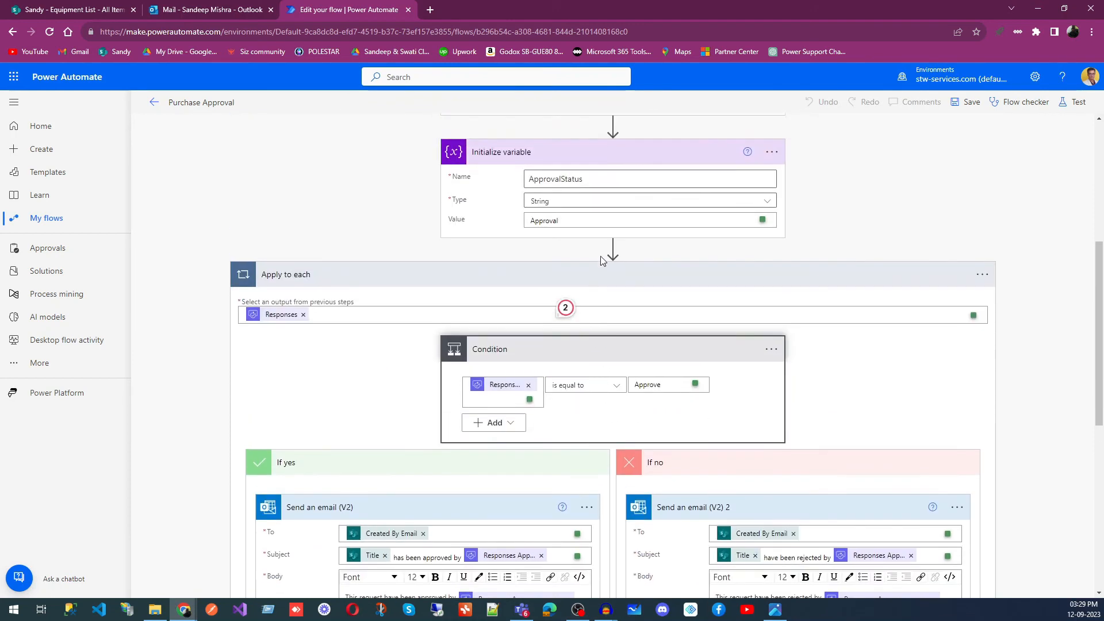
{"action": "scroll", "coordinate": [859, 321], "scroll_direction": "down", "scroll_amount": 9}
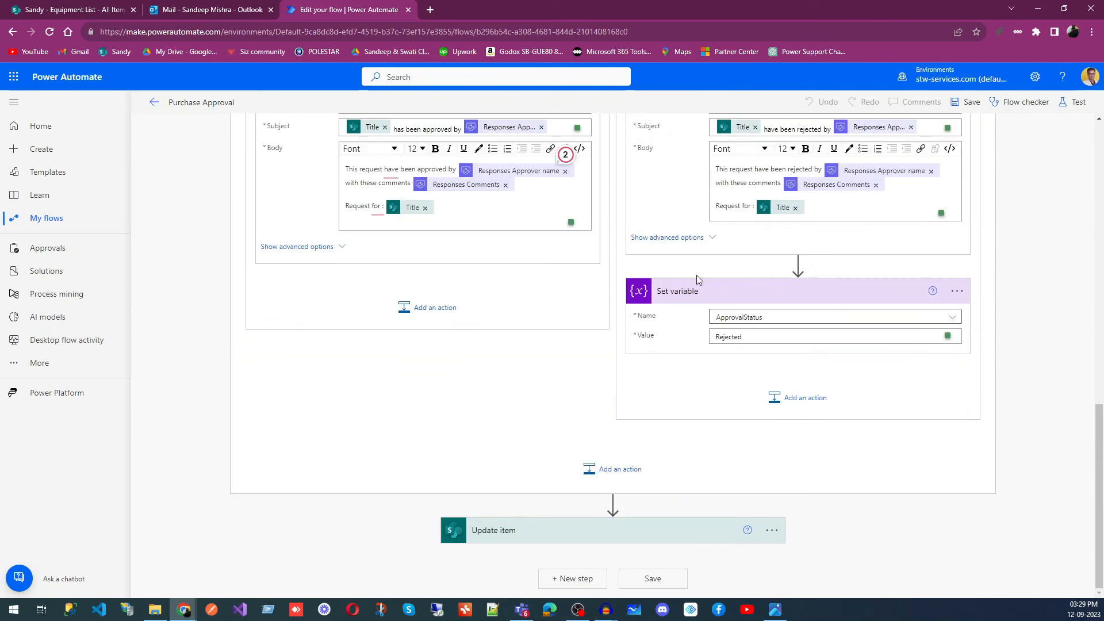
{"action": "scroll", "coordinate": [852, 301], "scroll_direction": "up", "scroll_amount": 2}
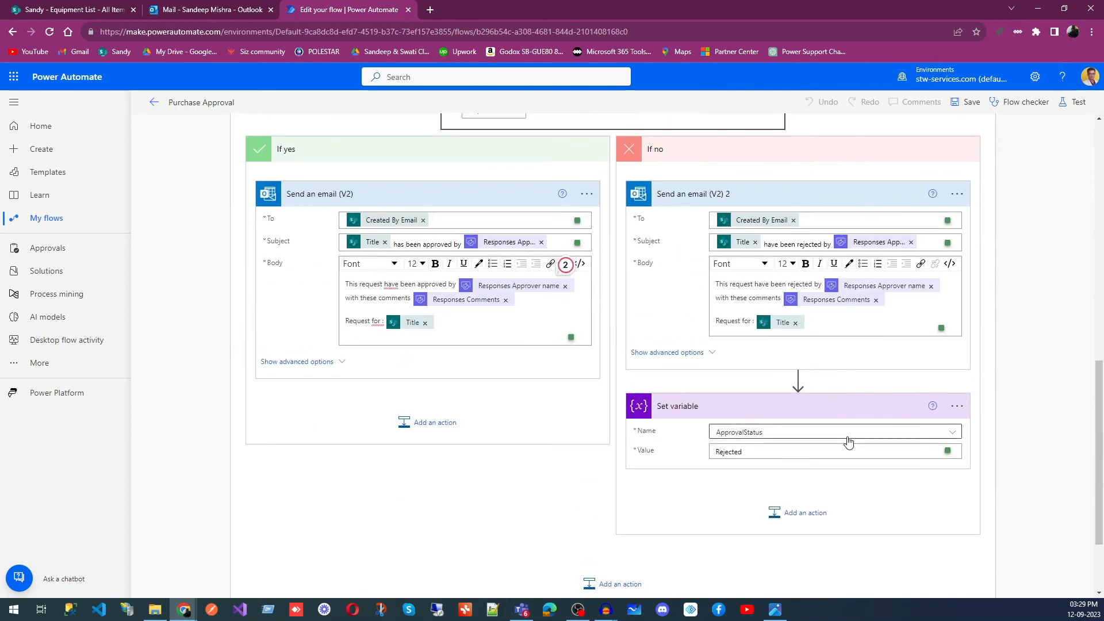
{"action": "scroll", "coordinate": [834, 437], "scroll_direction": "down", "scroll_amount": 2}
- Expand the Update item action and compare its Status Value with the variable set in the If no branch
{"action": "left_click", "coordinate": [644, 538]}
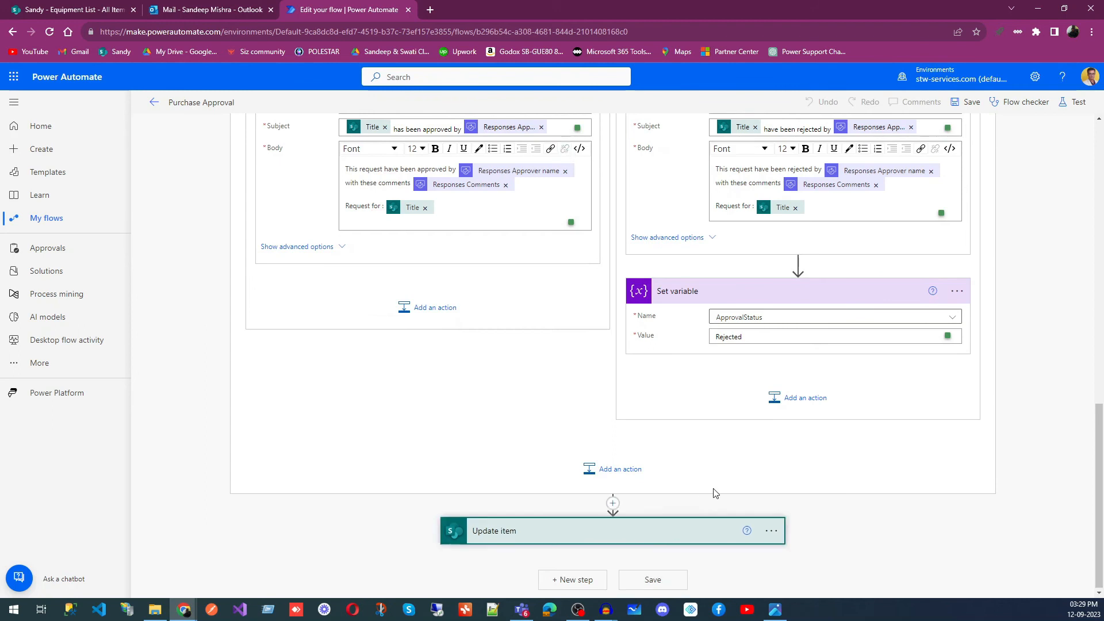
{"action": "scroll", "coordinate": [756, 477], "scroll_direction": "down", "scroll_amount": 4}
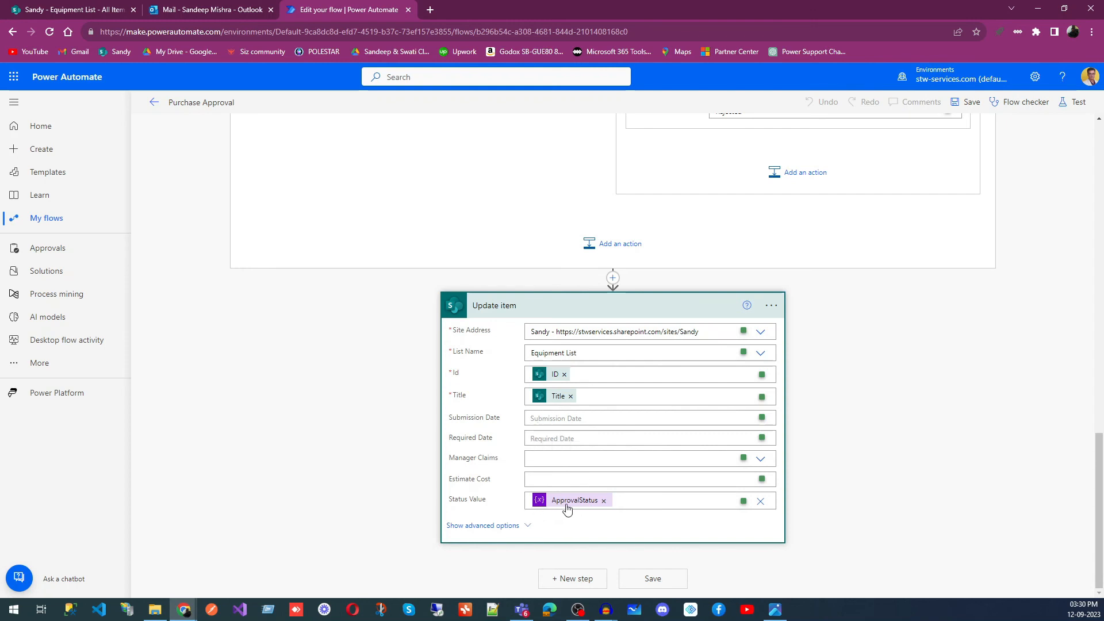
{"action": "scroll", "coordinate": [690, 345], "scroll_direction": "up", "scroll_amount": 3}
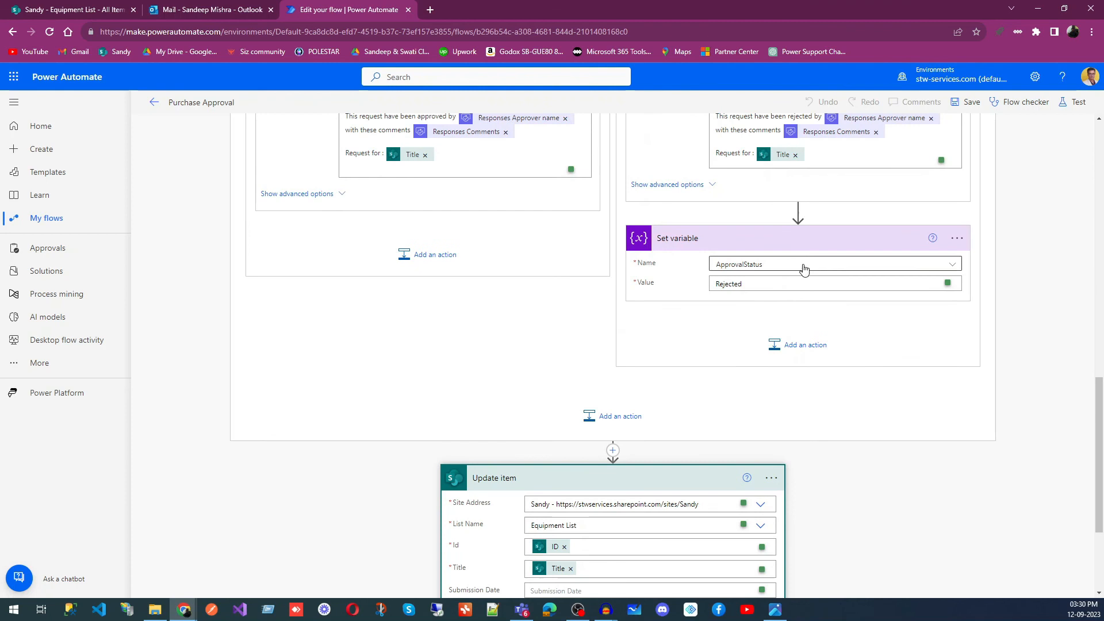
{"action": "scroll", "coordinate": [580, 406], "scroll_direction": "up", "scroll_amount": 3}
{"action": "scroll", "coordinate": [557, 387], "scroll_direction": "down", "scroll_amount": 3}
{"action": "scroll", "coordinate": [510, 332], "scroll_direction": "up", "scroll_amount": 1}
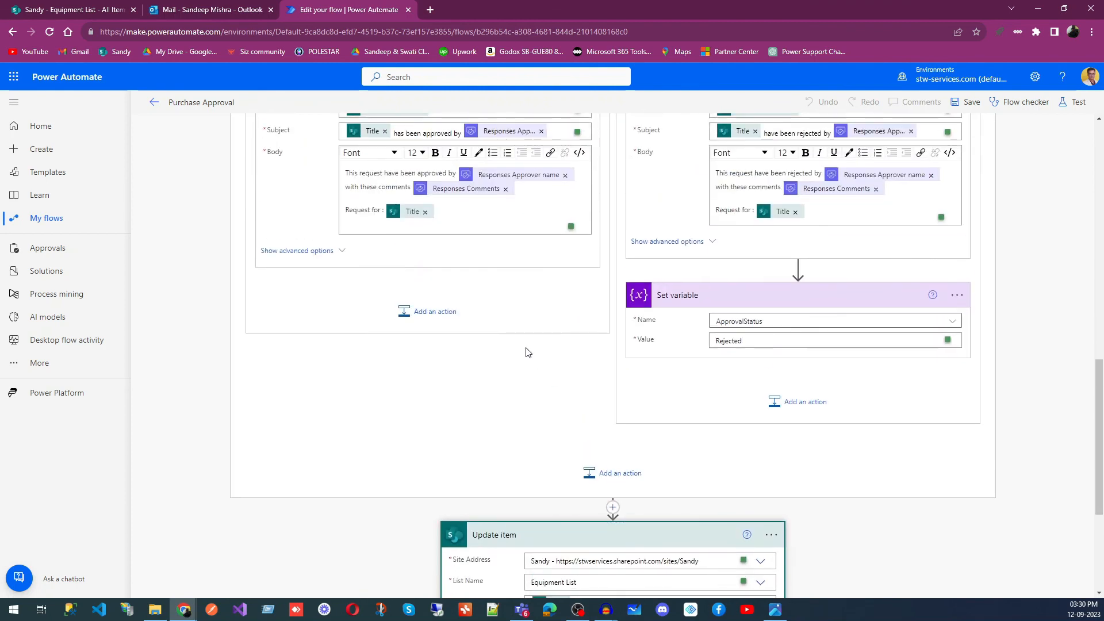
- Trace the ApprovalStatus variable from Initialize variable through Set variable to the Status Value of the Update item action
{"action": "scroll", "coordinate": [526, 348], "scroll_direction": "down", "scroll_amount": 3}
{"action": "scroll", "coordinate": [525, 348], "scroll_direction": "up", "scroll_amount": 9}
{"action": "scroll", "coordinate": [535, 299], "scroll_direction": "up", "scroll_amount": 2}
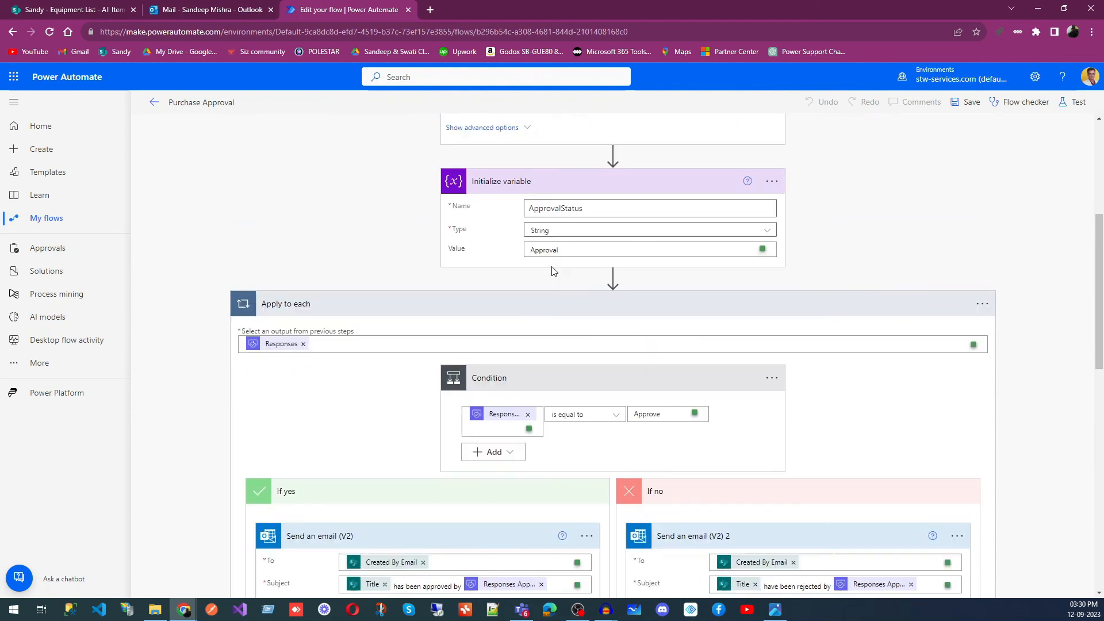
{"action": "scroll", "coordinate": [569, 345], "scroll_direction": "down", "scroll_amount": 5}
{"action": "scroll", "coordinate": [579, 366], "scroll_direction": "down", "scroll_amount": 6}
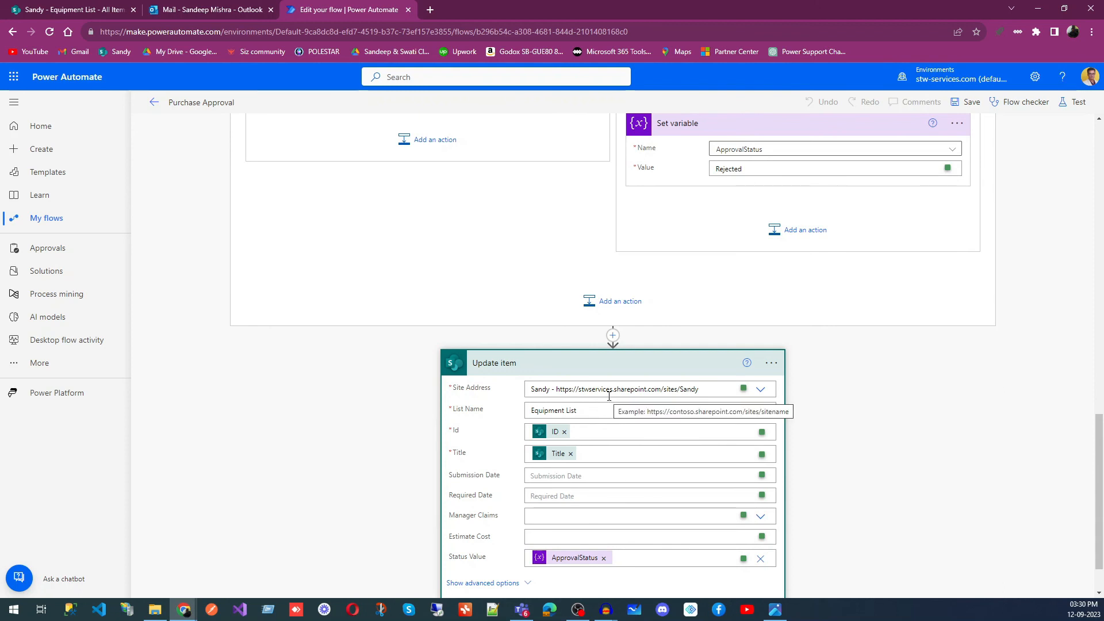
{"action": "scroll", "coordinate": [685, 334], "scroll_direction": "up", "scroll_amount": 2}
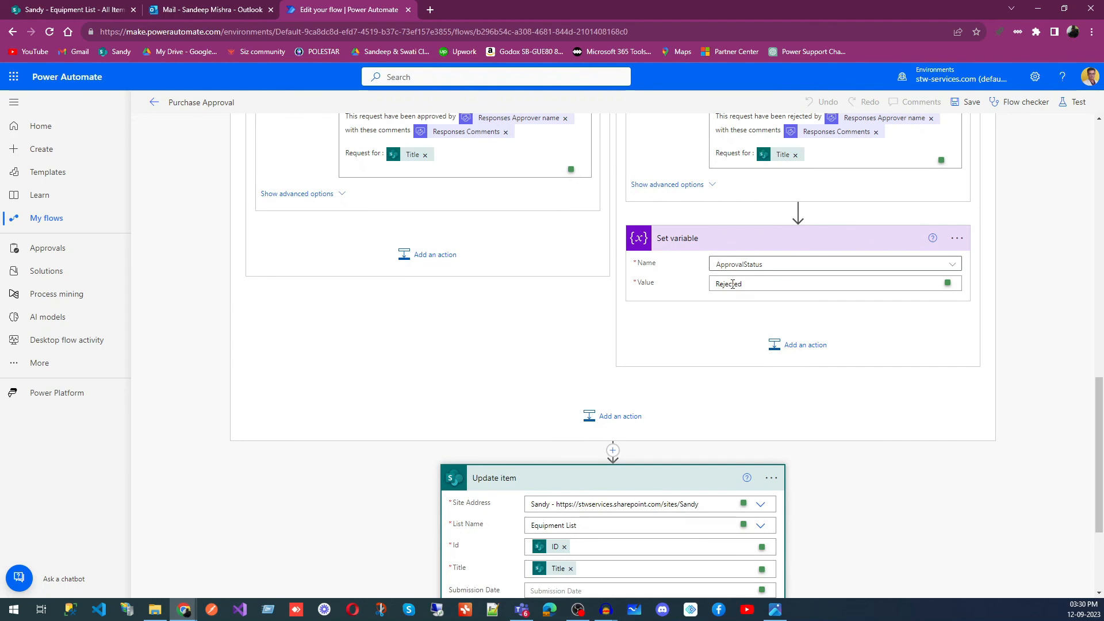
{"action": "scroll", "coordinate": [739, 293], "scroll_direction": "down", "scroll_amount": 3}
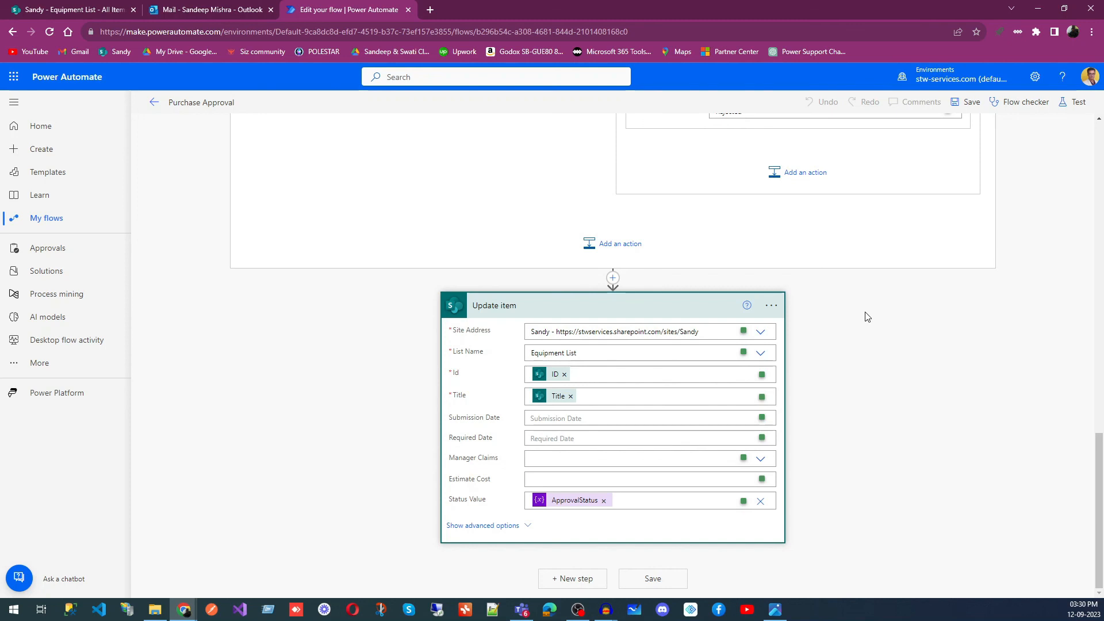
- Collapse the Start and wait for an approval, Apply to each, Update item and Initialize variable cards to show the whole flow
{"action": "scroll", "coordinate": [331, 478], "scroll_direction": "up", "scroll_amount": 20}
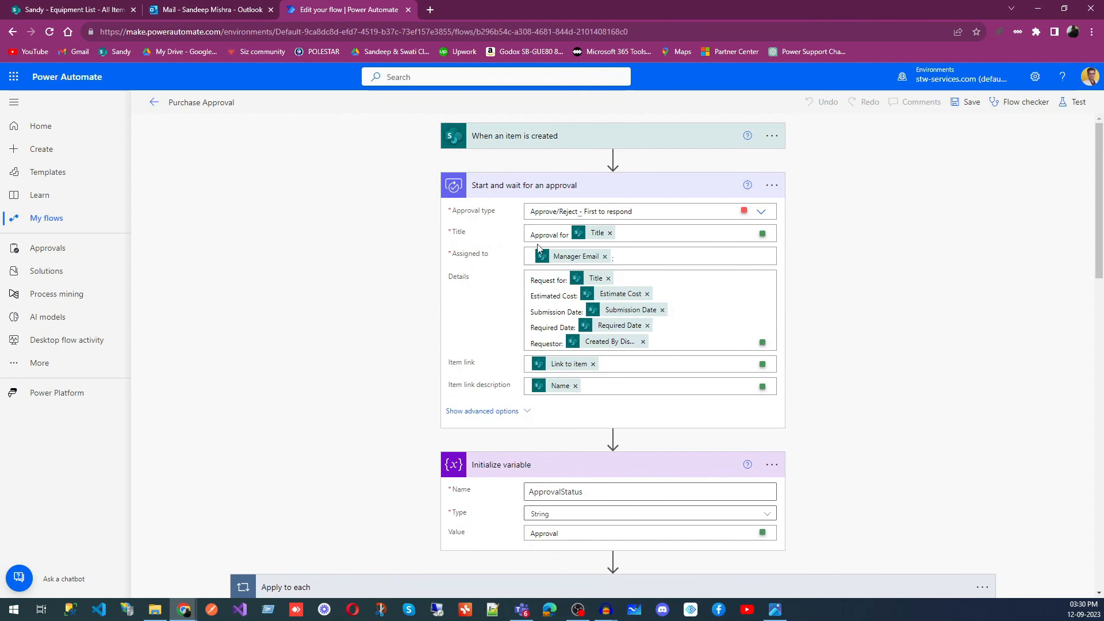
{"action": "left_click", "coordinate": [637, 192]}
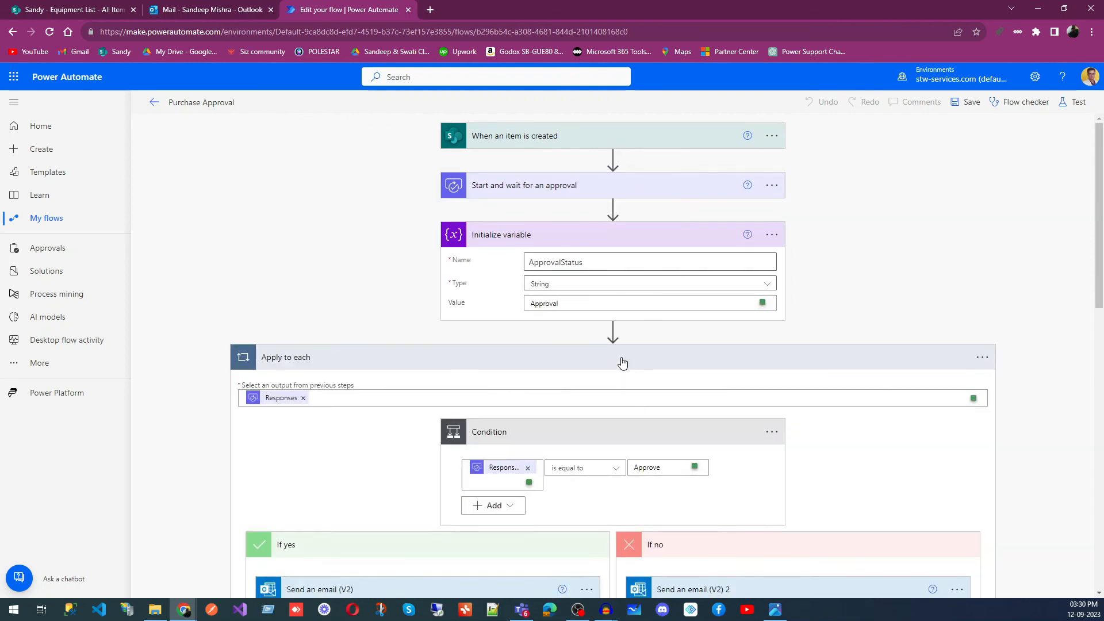
{"action": "left_click", "coordinate": [622, 361]}
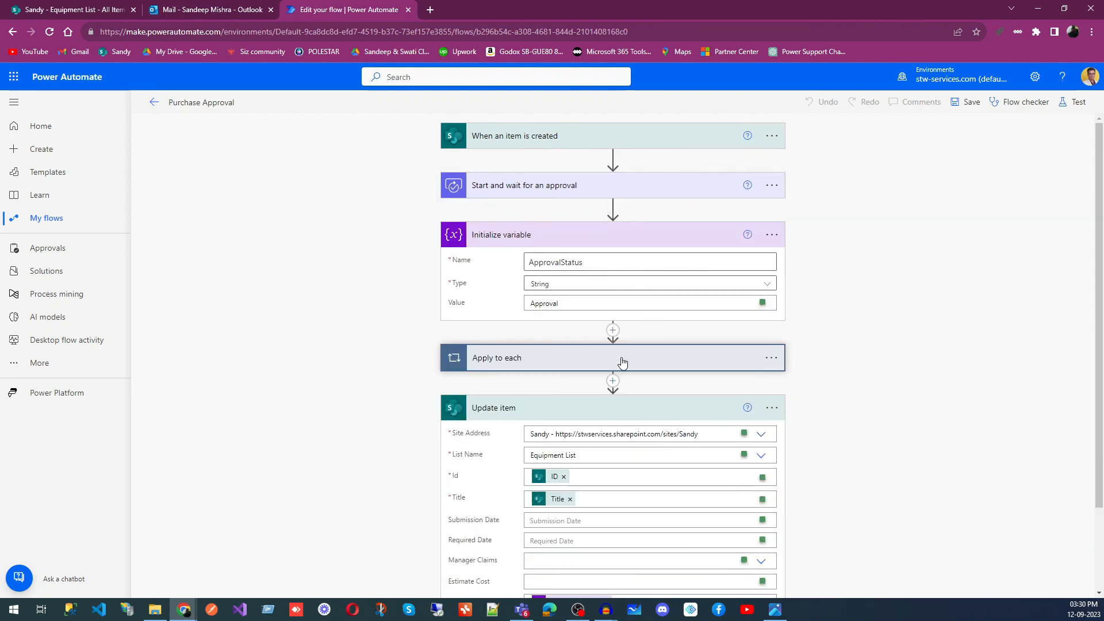
{"action": "left_click", "coordinate": [702, 406]}
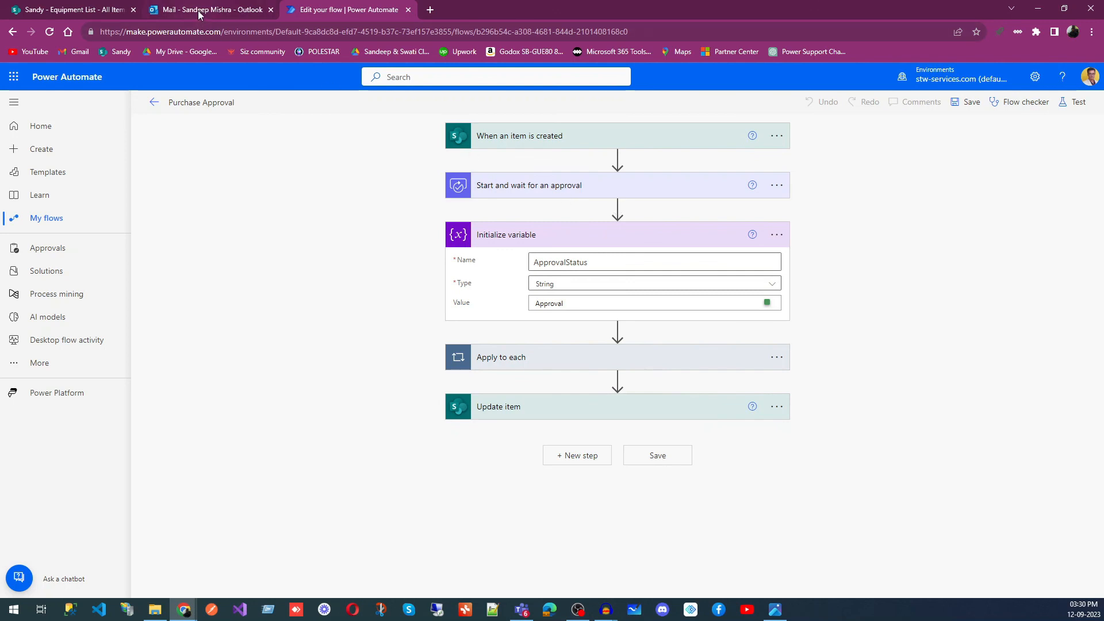
{"action": "left_click", "coordinate": [596, 236]}
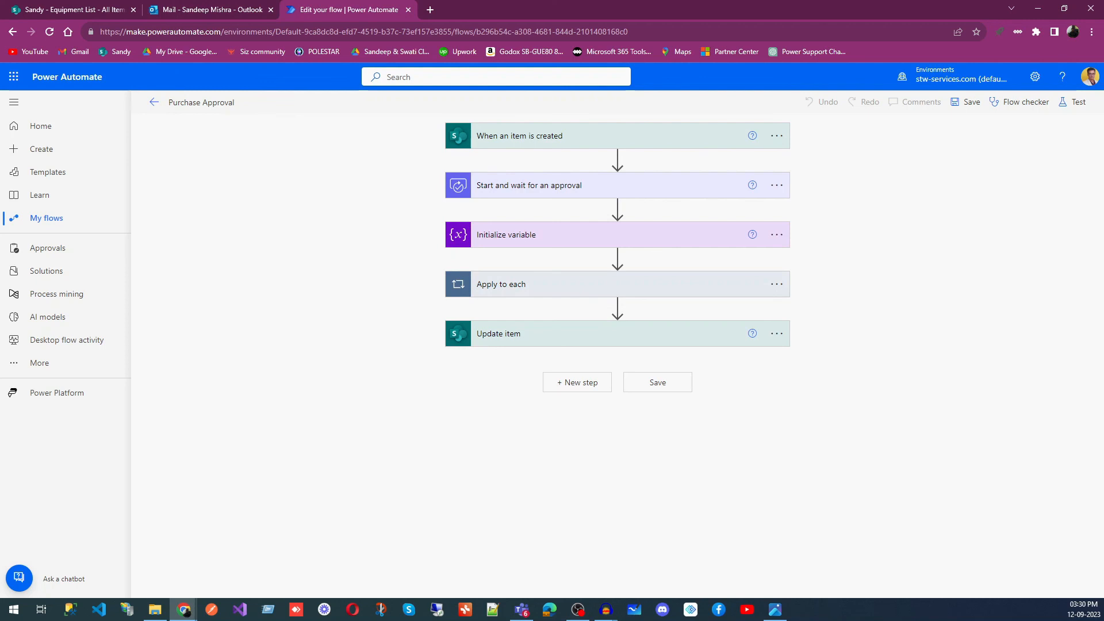